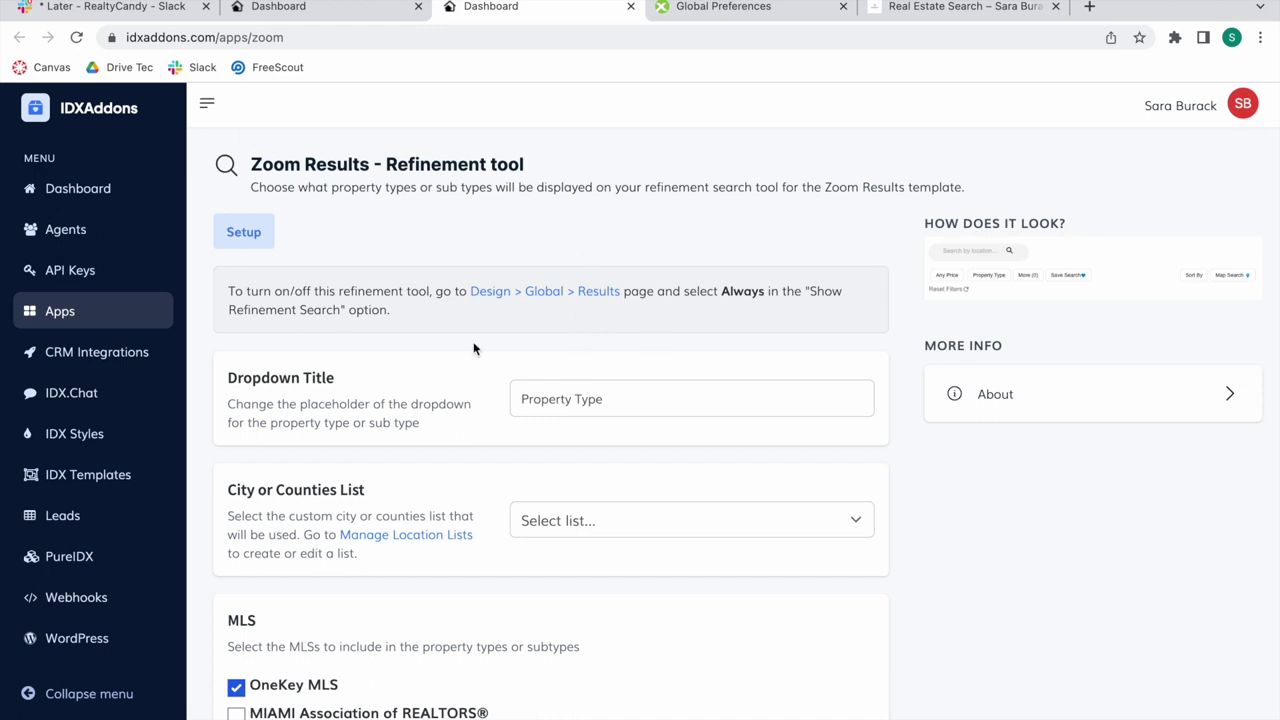
Step: Open the IDX Templates page and look through the available Results templates
click(79, 478)
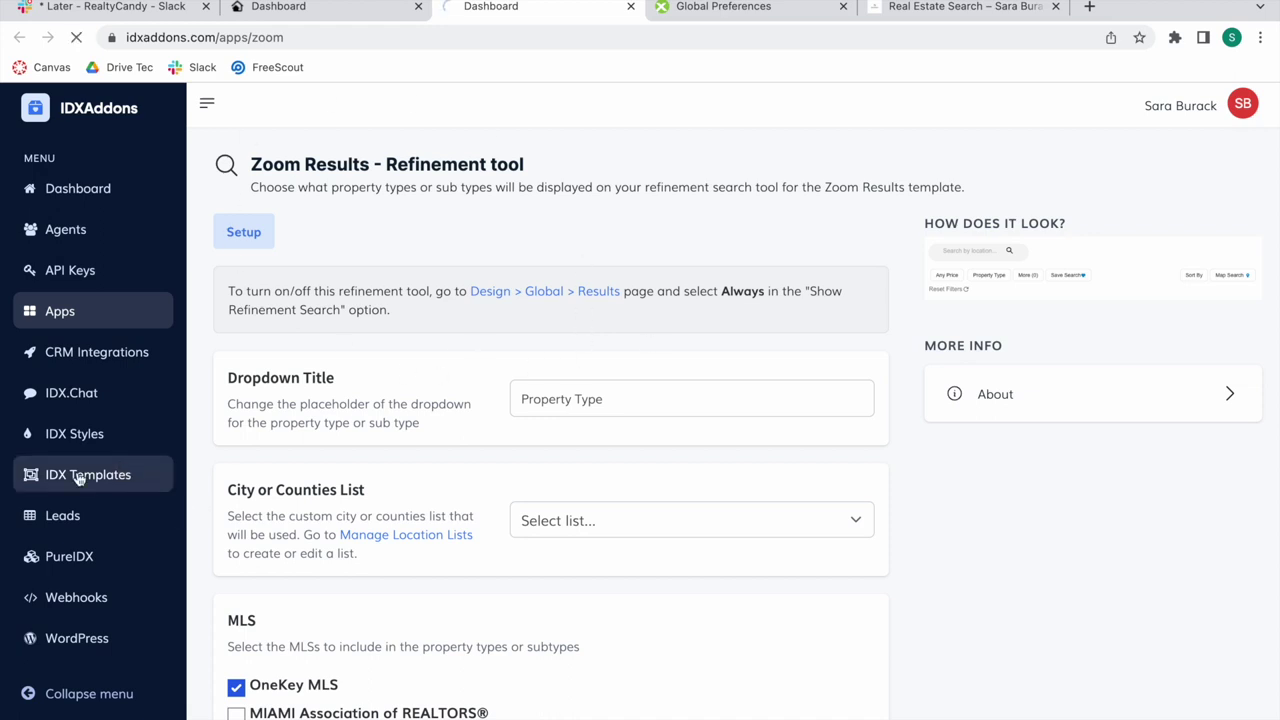
click(372, 363)
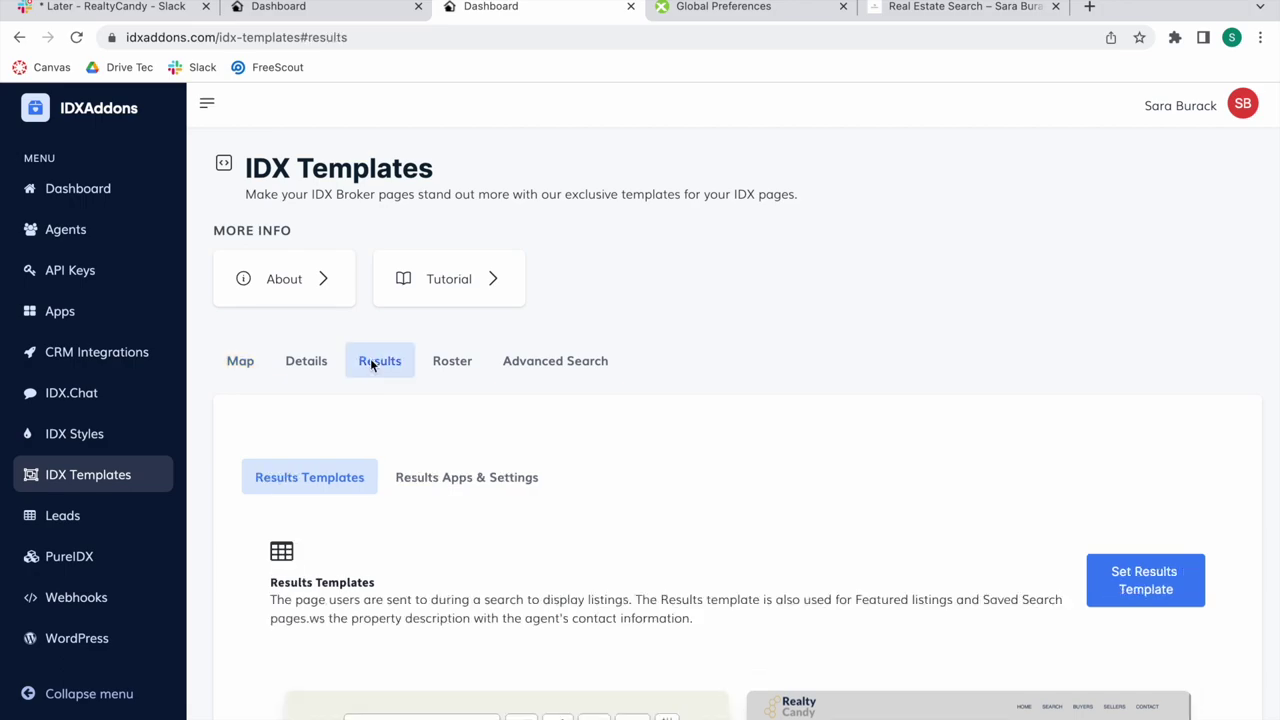
scroll(370, 362, down, 3)
scroll(285, 395, down, 4)
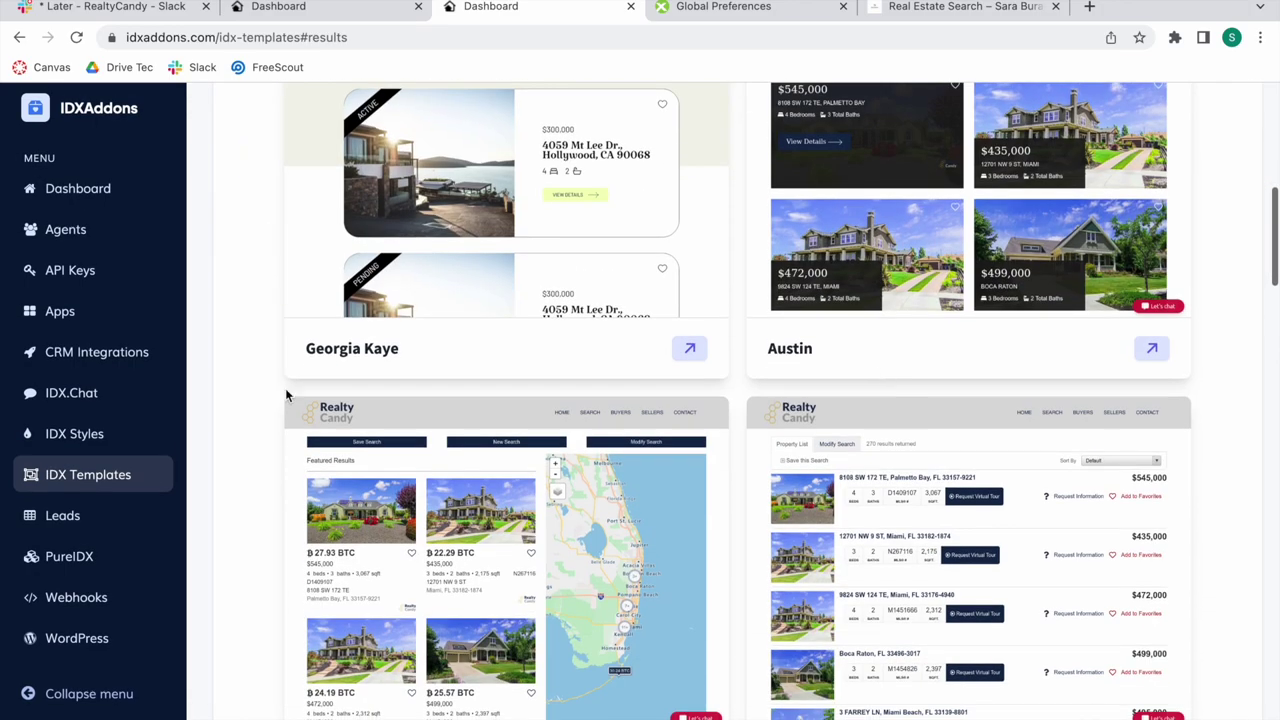
scroll(490, 500, down, 4)
scroll(485, 500, up, 7)
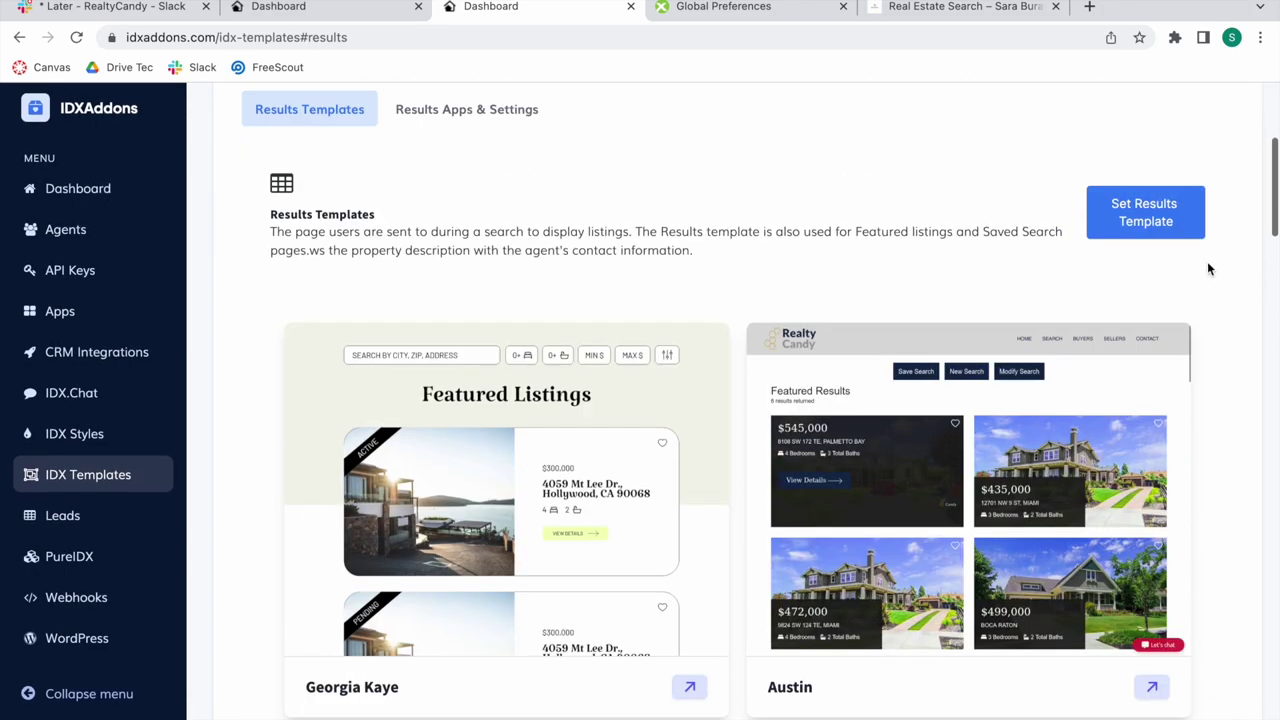
scroll(610, 231, up, 3)
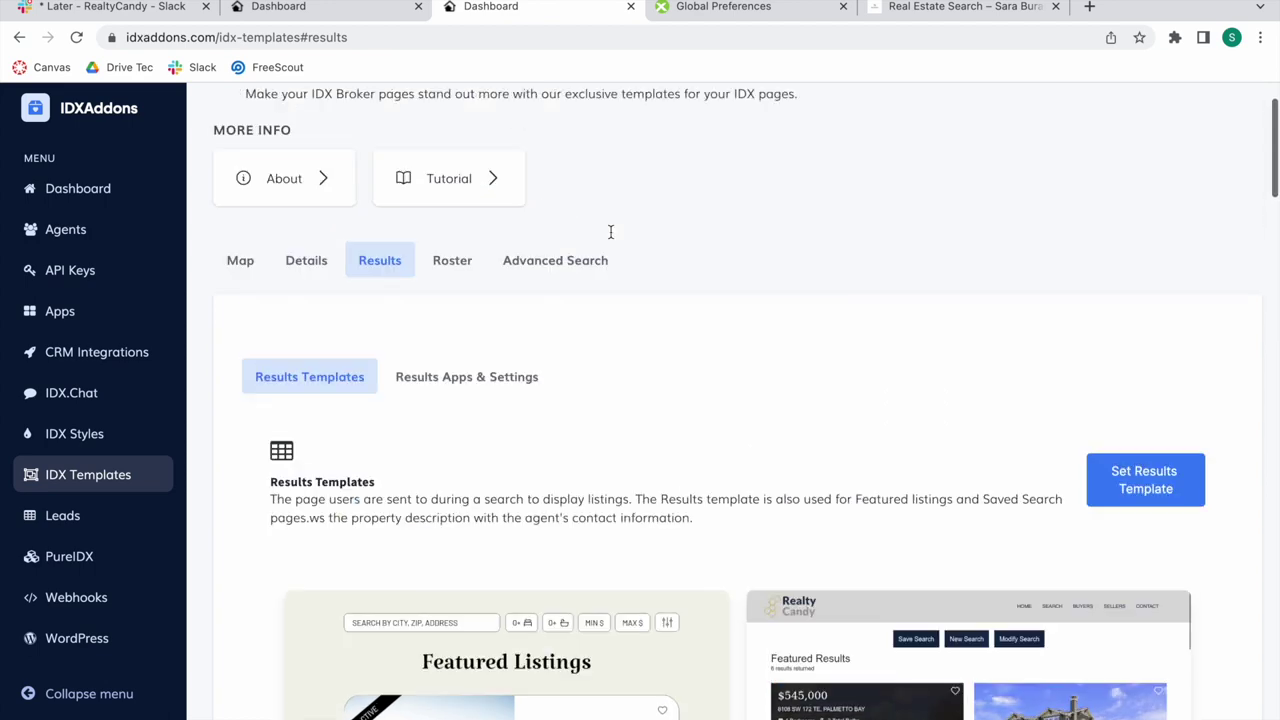
Step: Open the Zoom template's filter settings among the Results apps and settings
click(425, 393)
scroll(424, 392, down, 1)
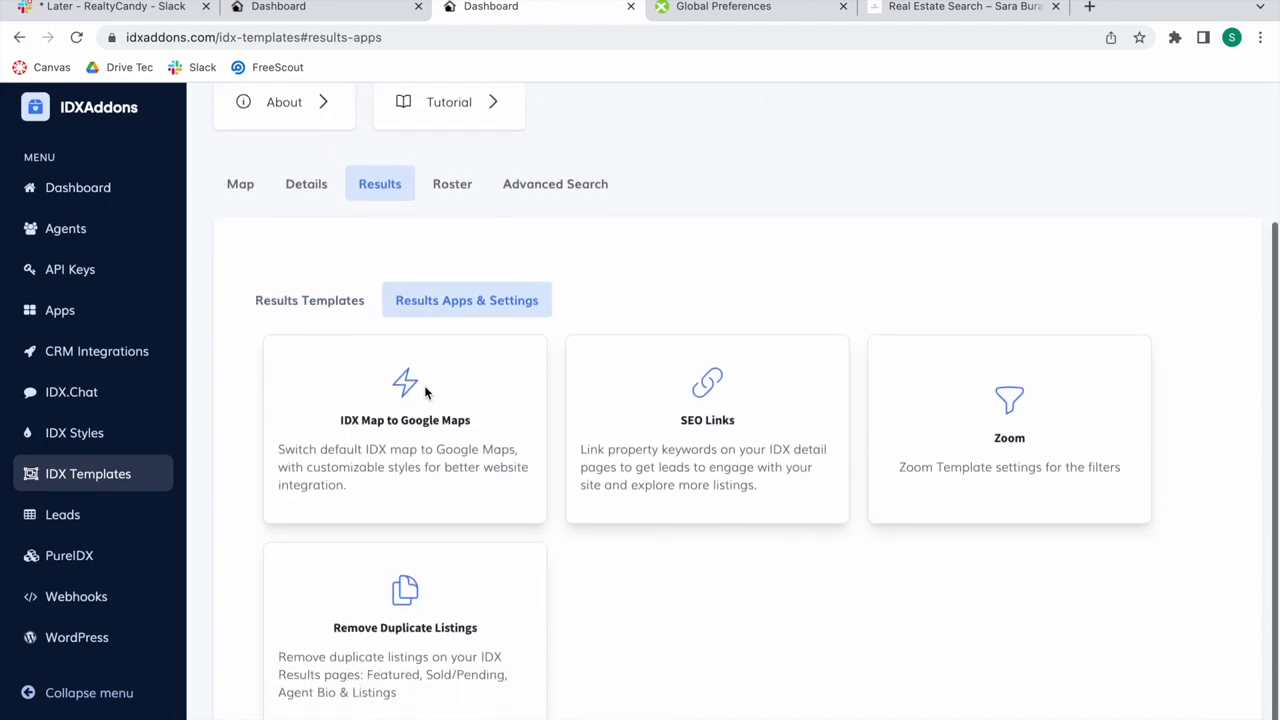
click(1067, 456)
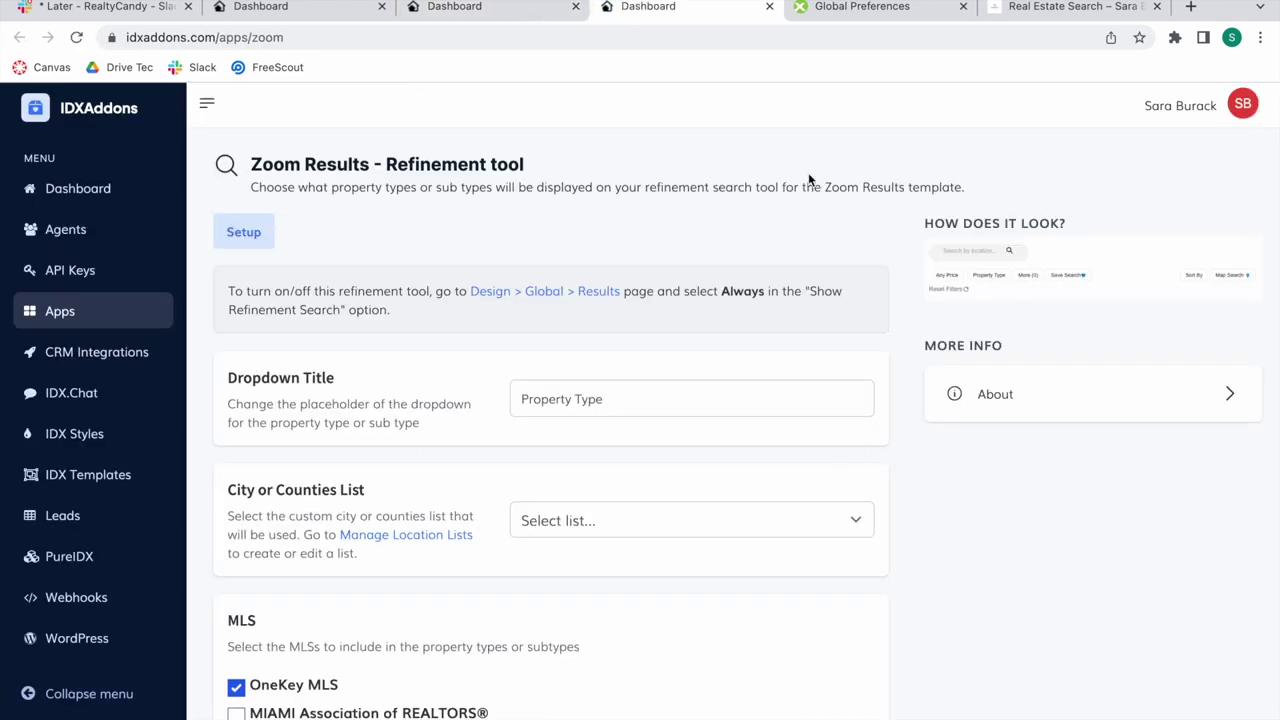
Step: Open the IDX Broker global results preferences and find the Show Refinement Search setting
click(506, 294)
click(991, 7)
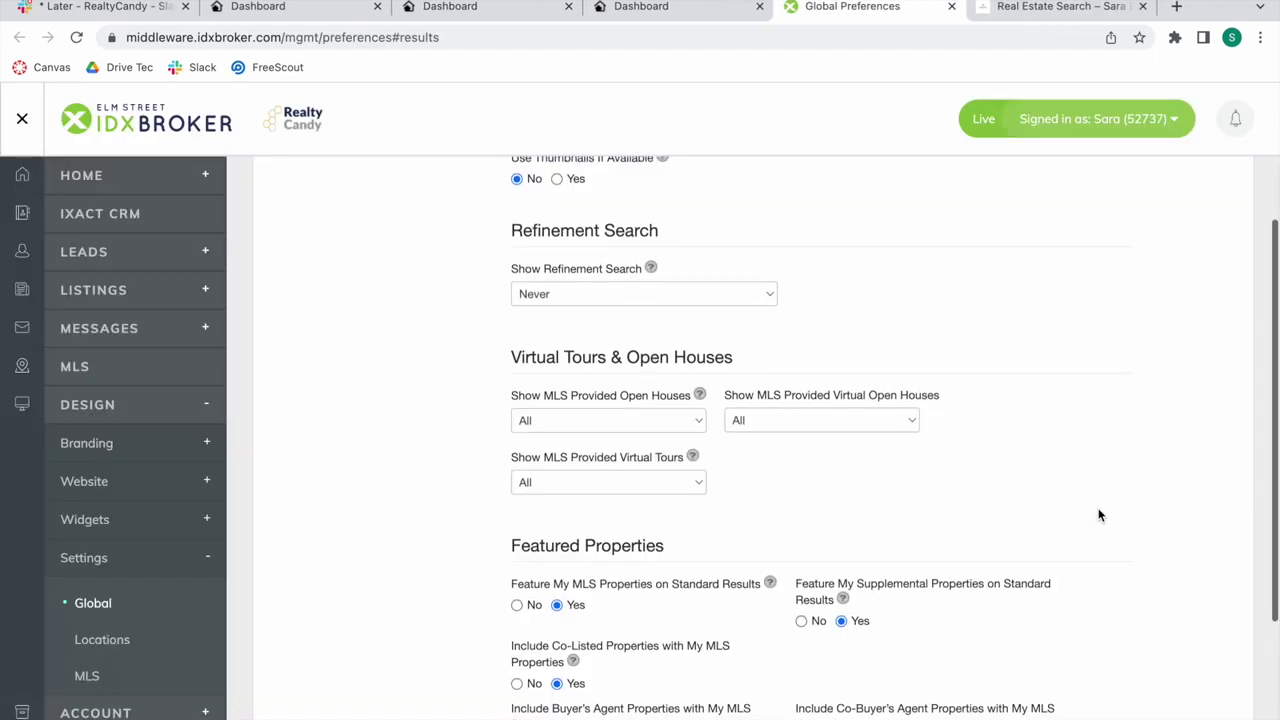
scroll(1089, 513, up, 1)
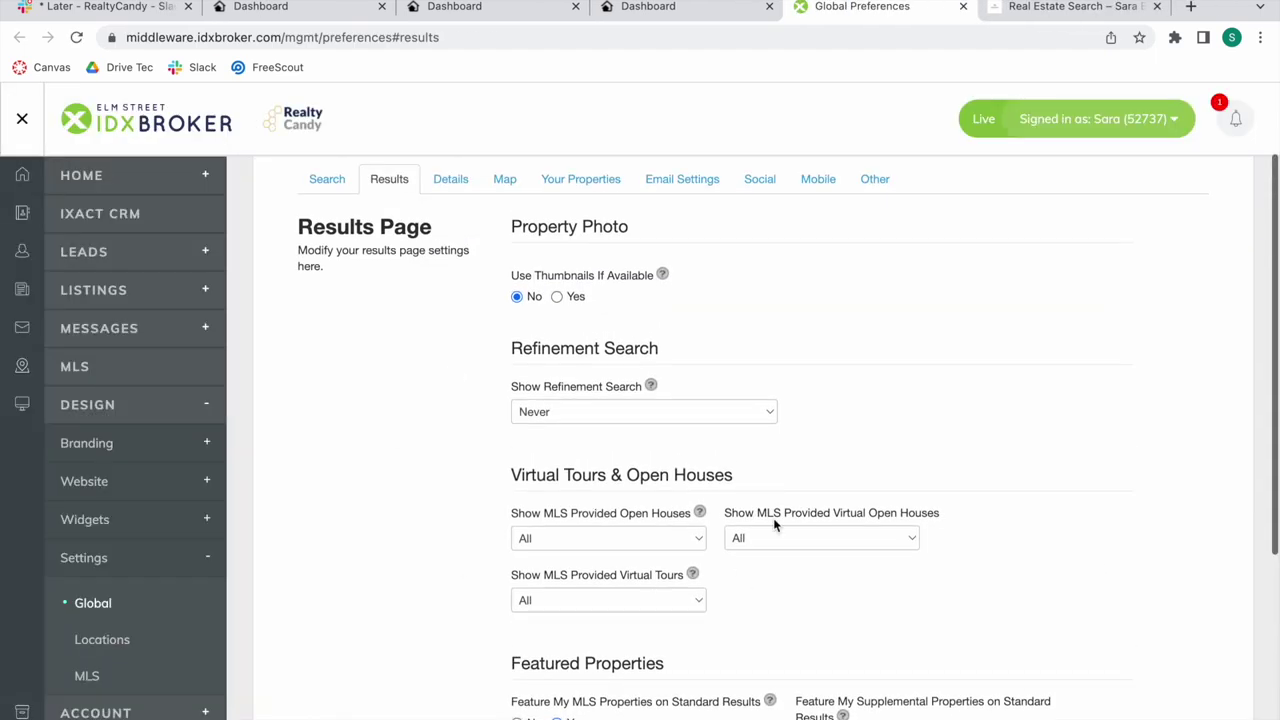
Step: Switch to the real estate search results page and examine its layout for a refinement search bar
click(1070, 7)
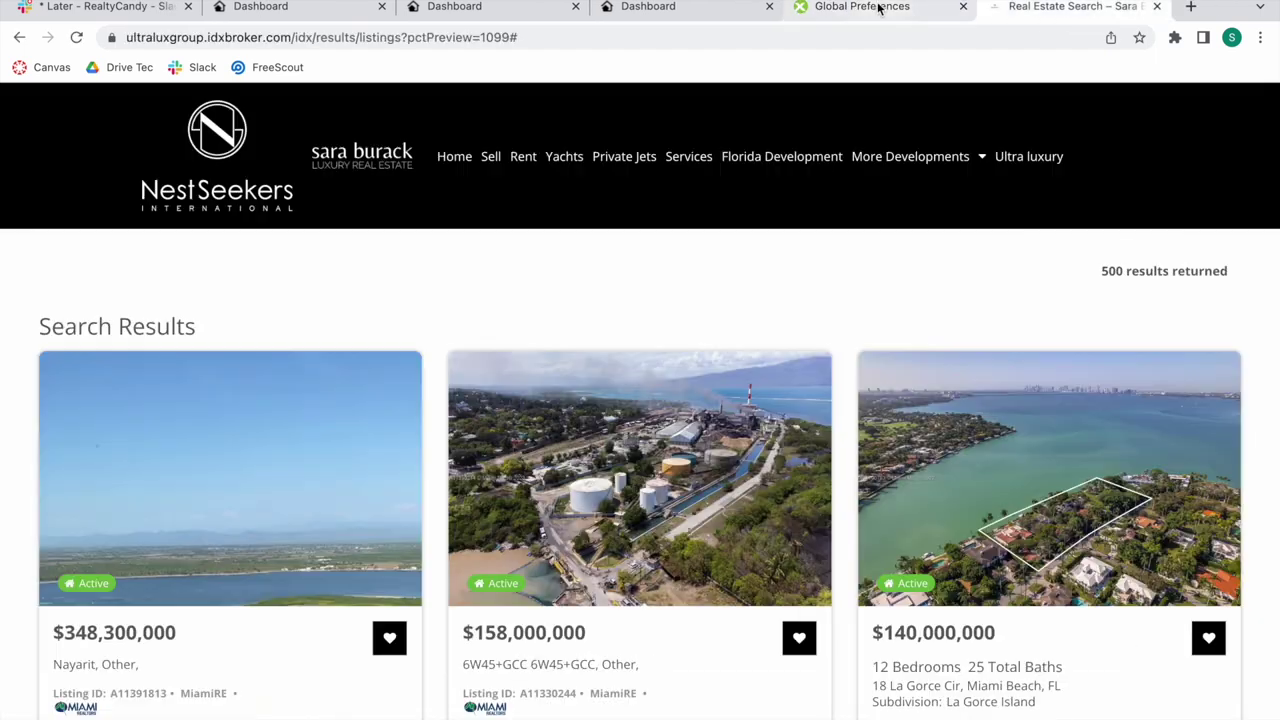
scroll(864, 460, down, 4)
scroll(864, 460, down, 12)
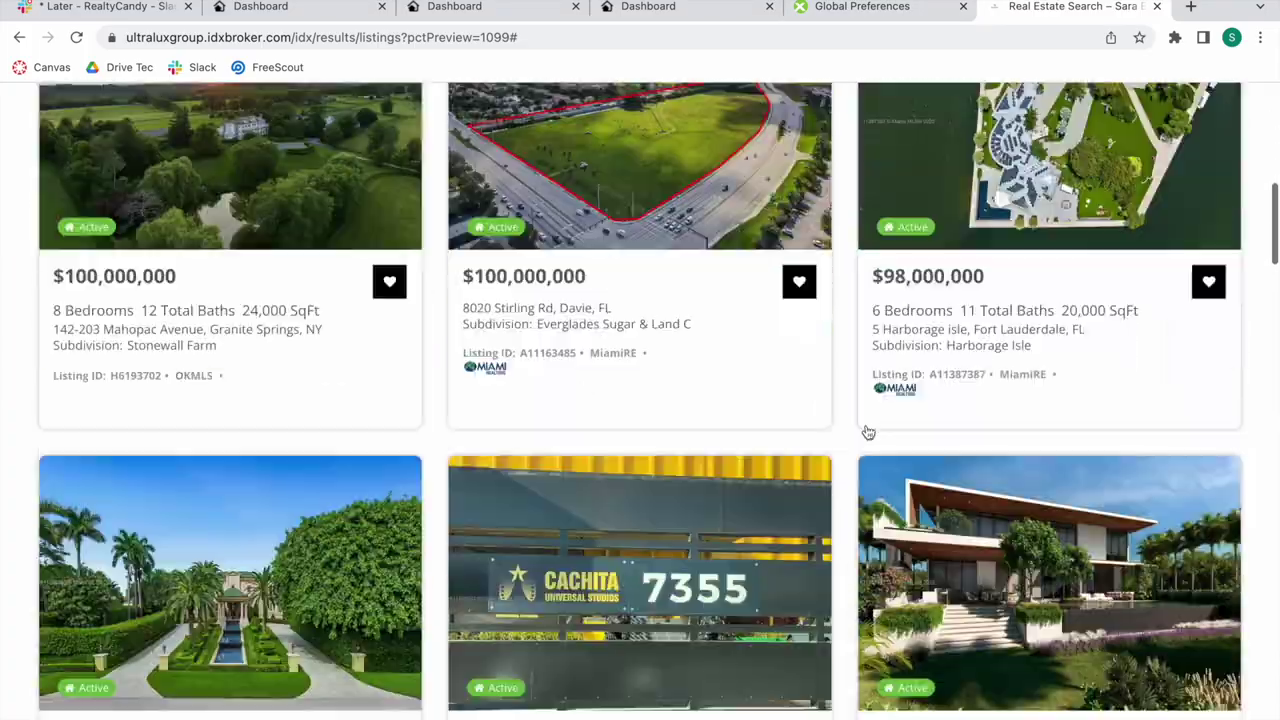
scroll(866, 430, down, 5)
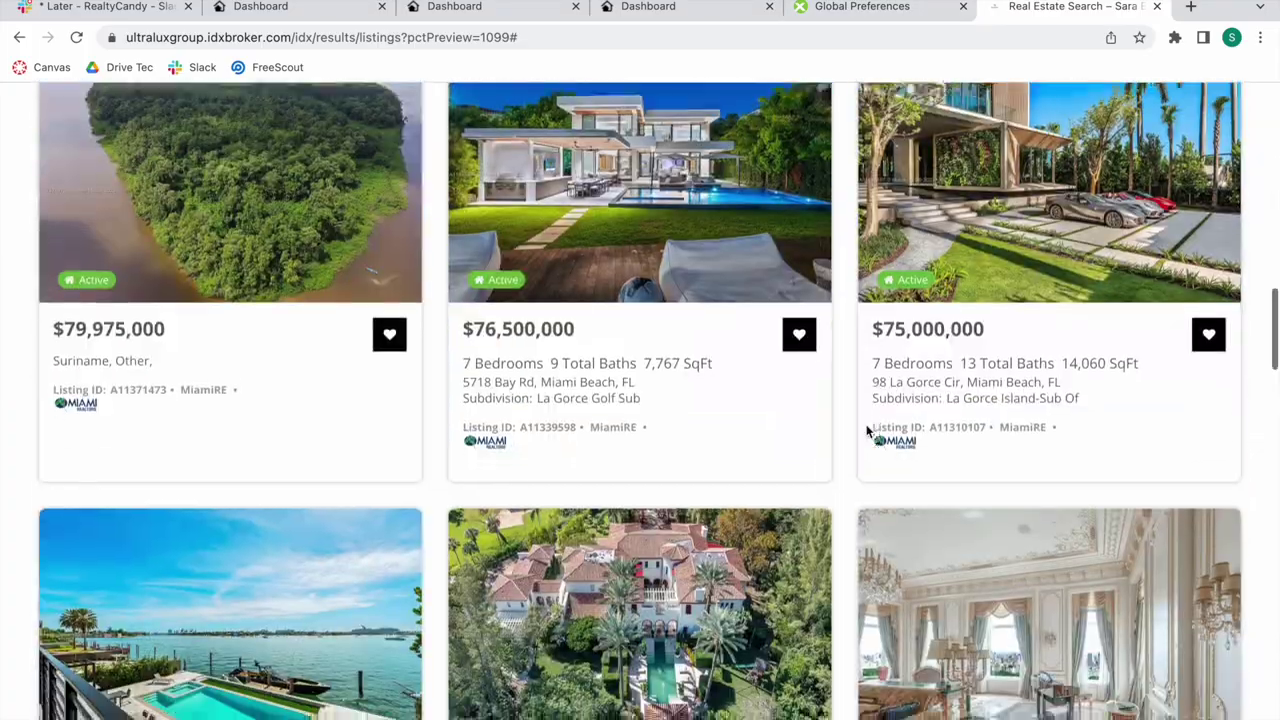
scroll(866, 430, up, 10)
scroll(868, 432, up, 12)
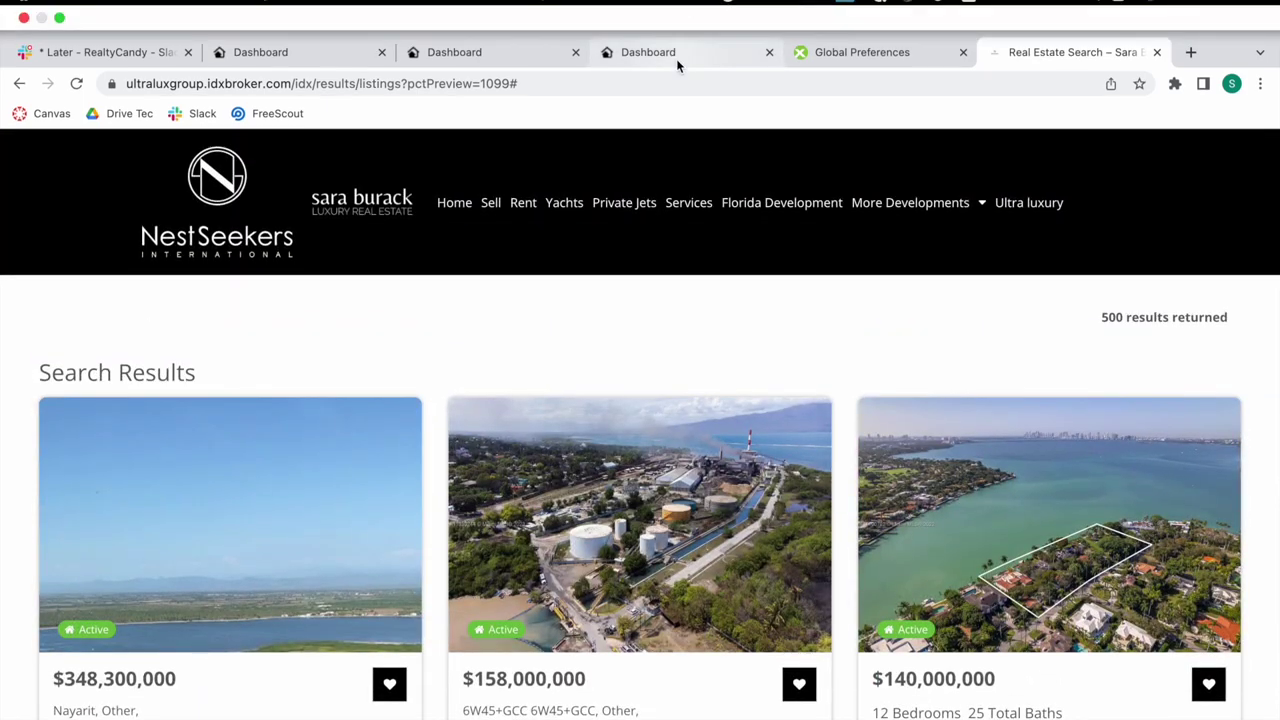
Step: Set Show Refinement Search to Always in the IDX Broker global results preferences and save the changes
click(676, 58)
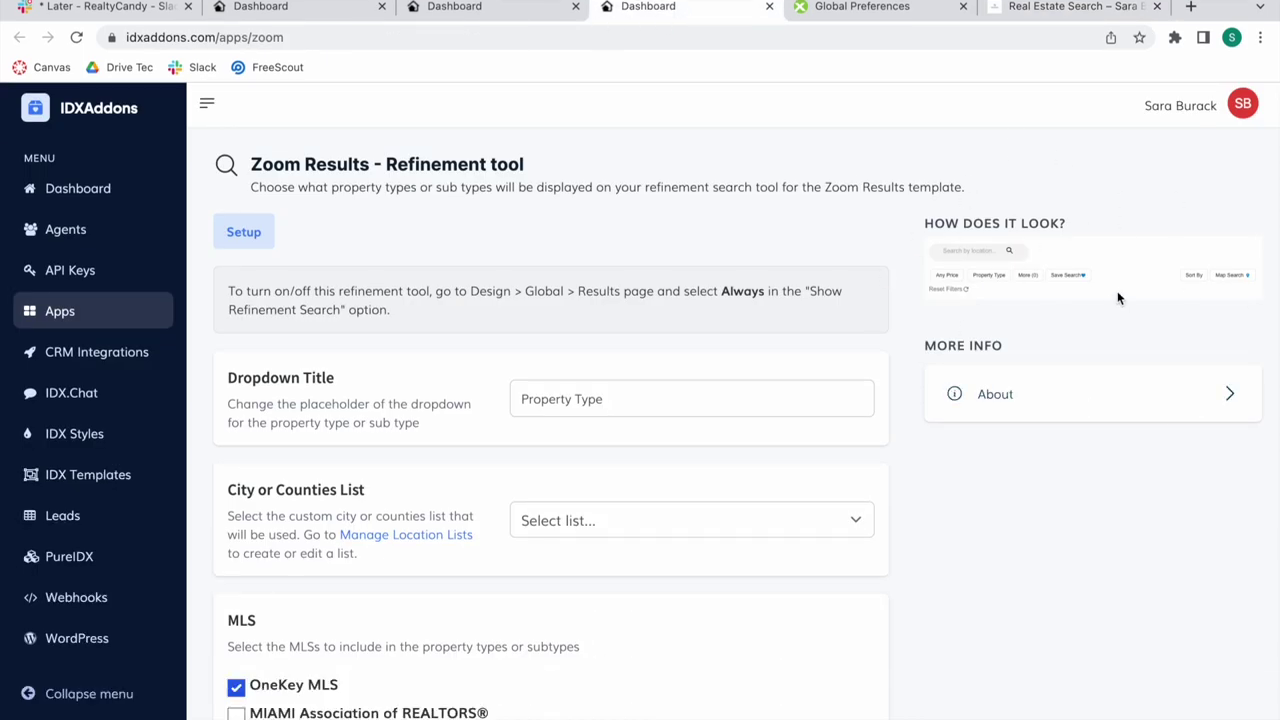
click(850, 8)
click(613, 409)
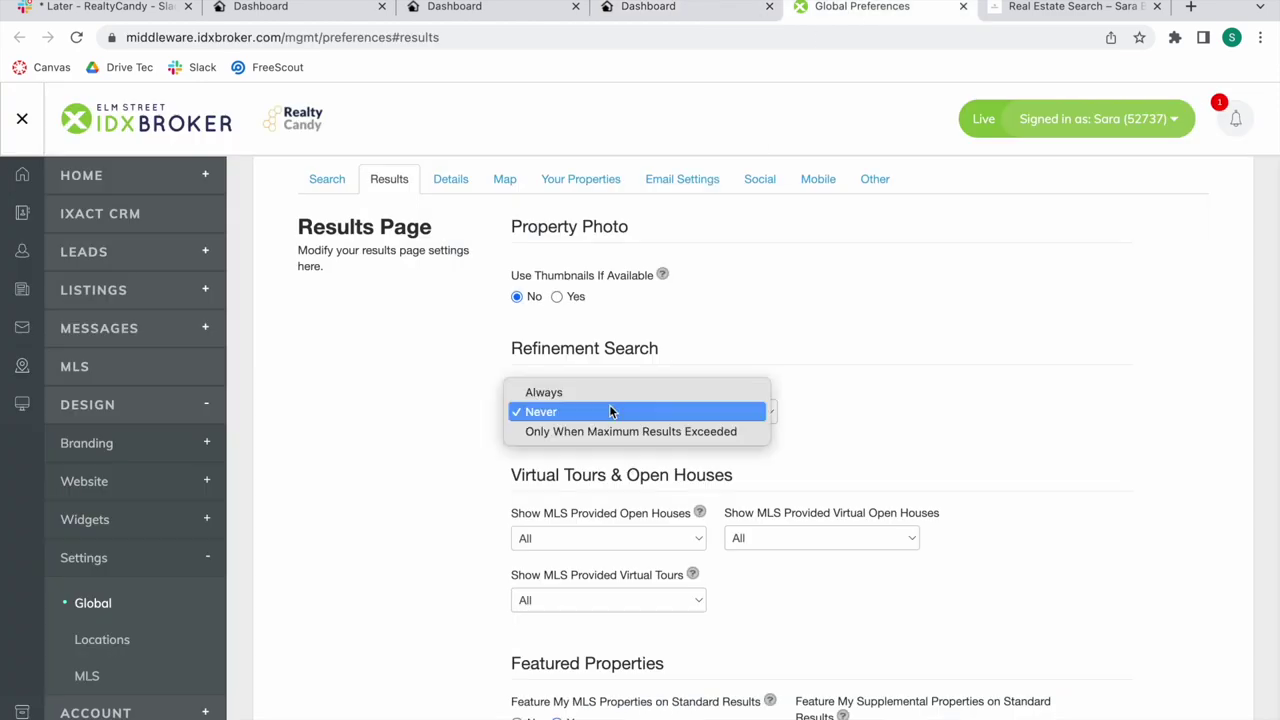
click(587, 391)
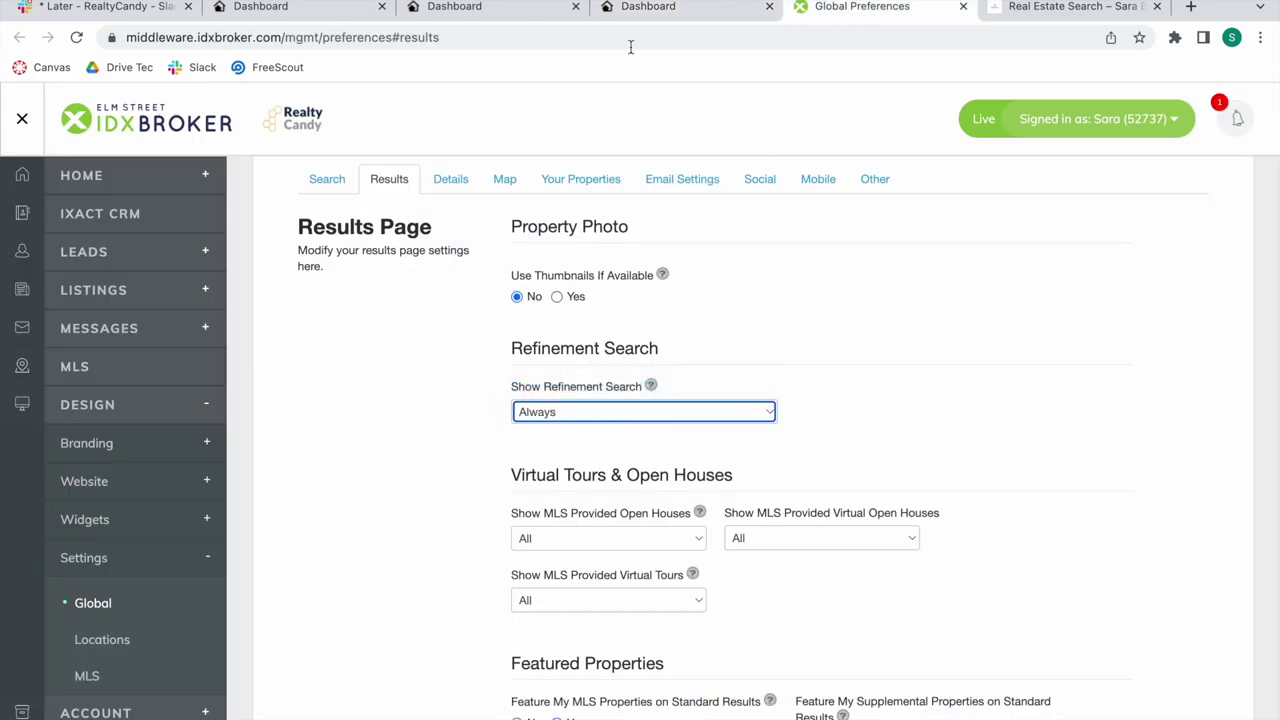
click(650, 8)
click(887, 8)
click(656, 10)
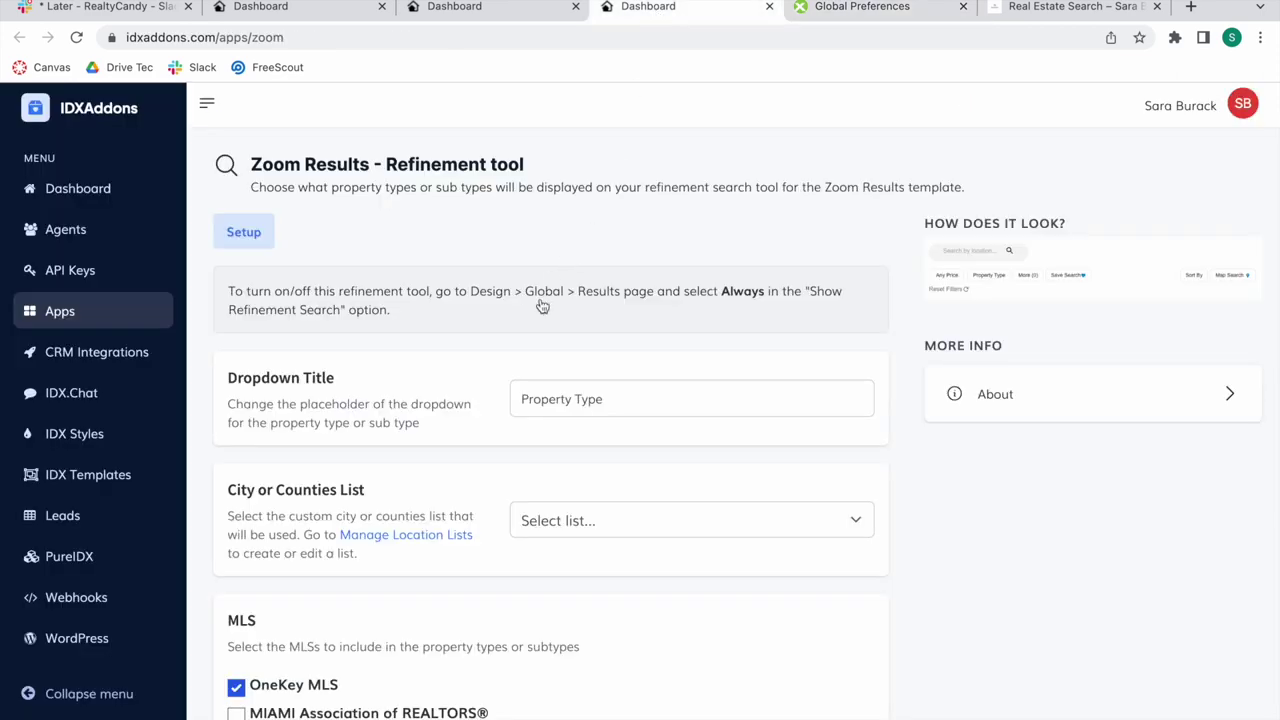
click(837, 8)
scroll(803, 466, down, 4)
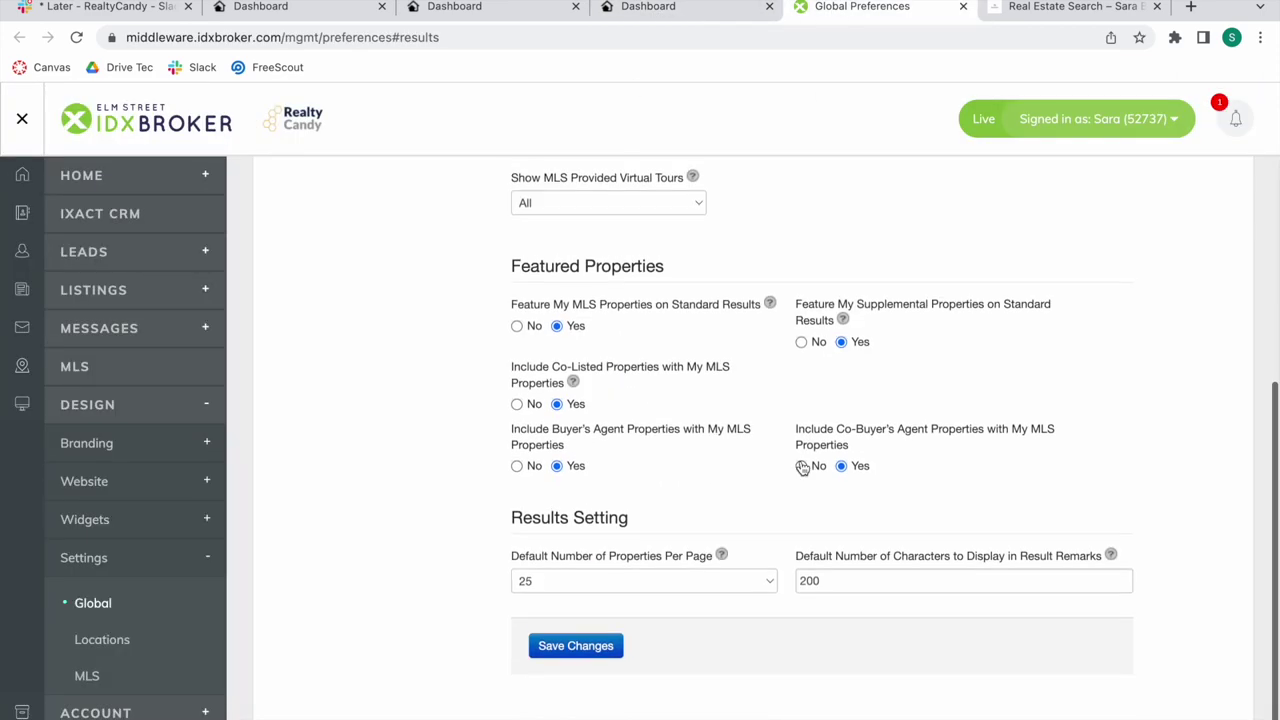
click(564, 640)
Step: Return to the Zoom refinement tool in IDXAddons and highlight the Dropdown Title text
click(676, 12)
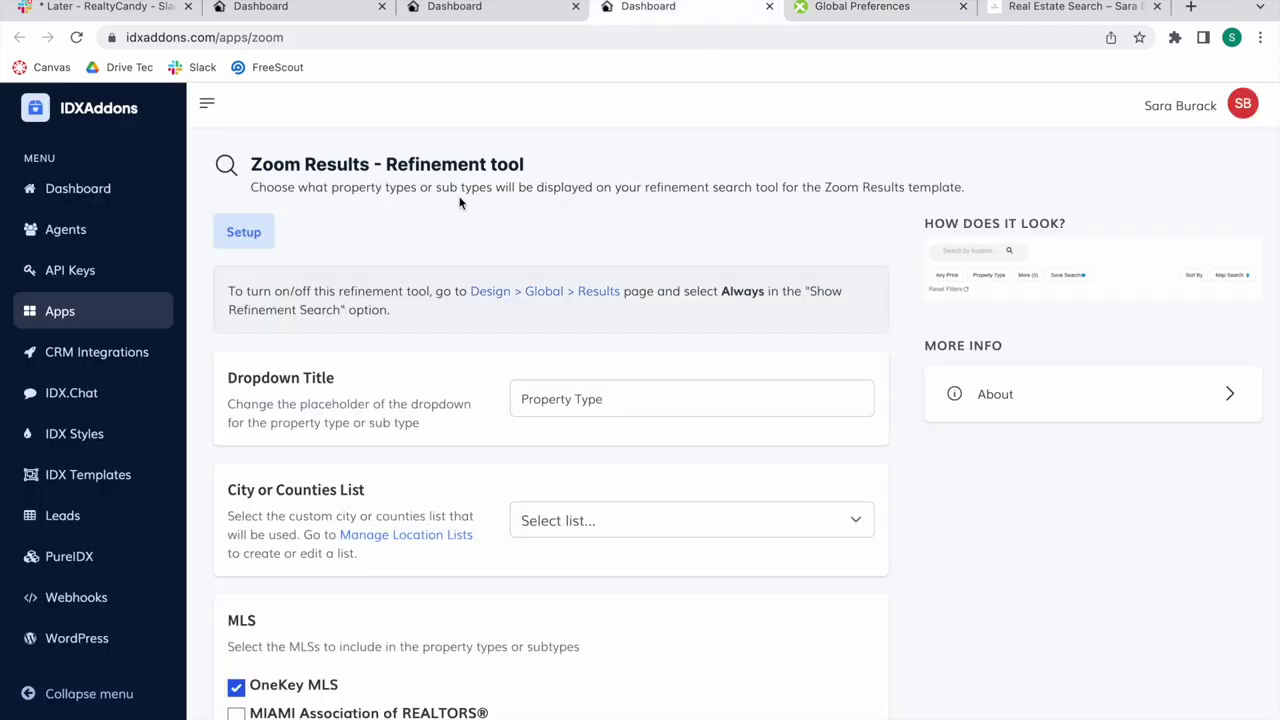
scroll(460, 203, down, 3)
click(605, 208)
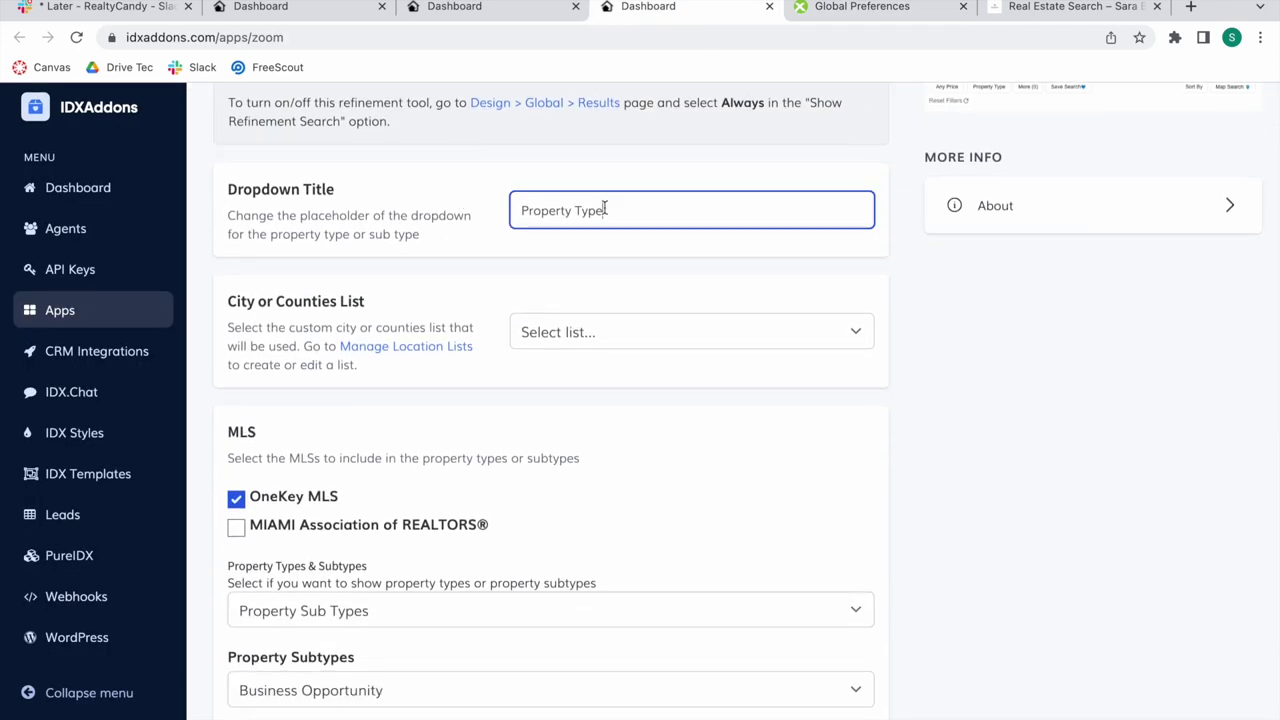
click(681, 278)
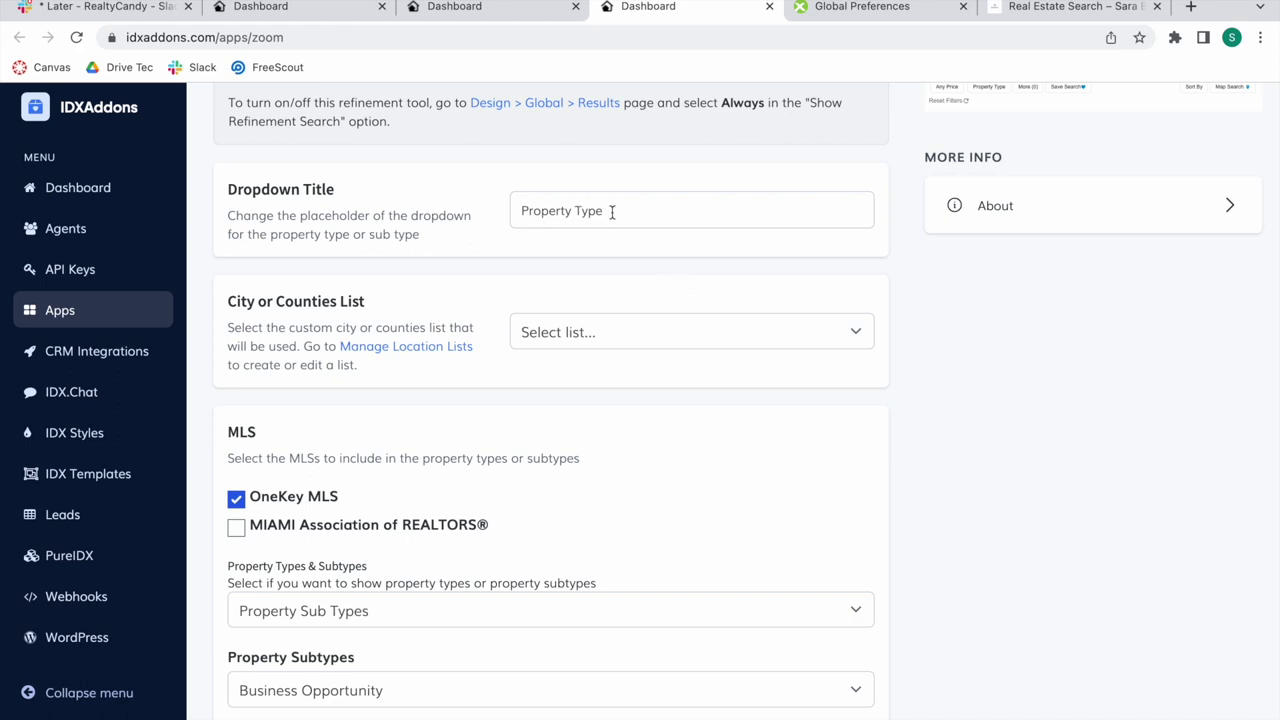
drag(608, 209, 408, 205)
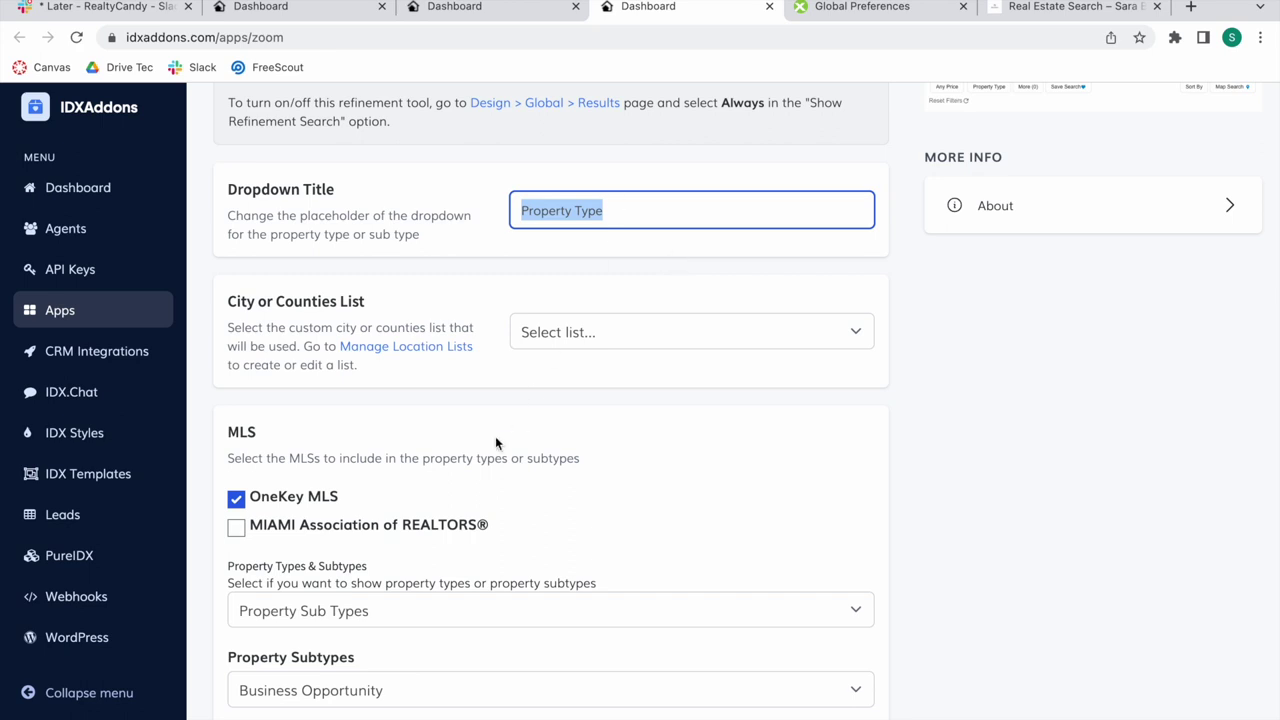
Step: Exclude OneKey MLS and set the City or Counties List to MIAMI Association of REALTORS® Cities List
click(236, 498)
click(672, 333)
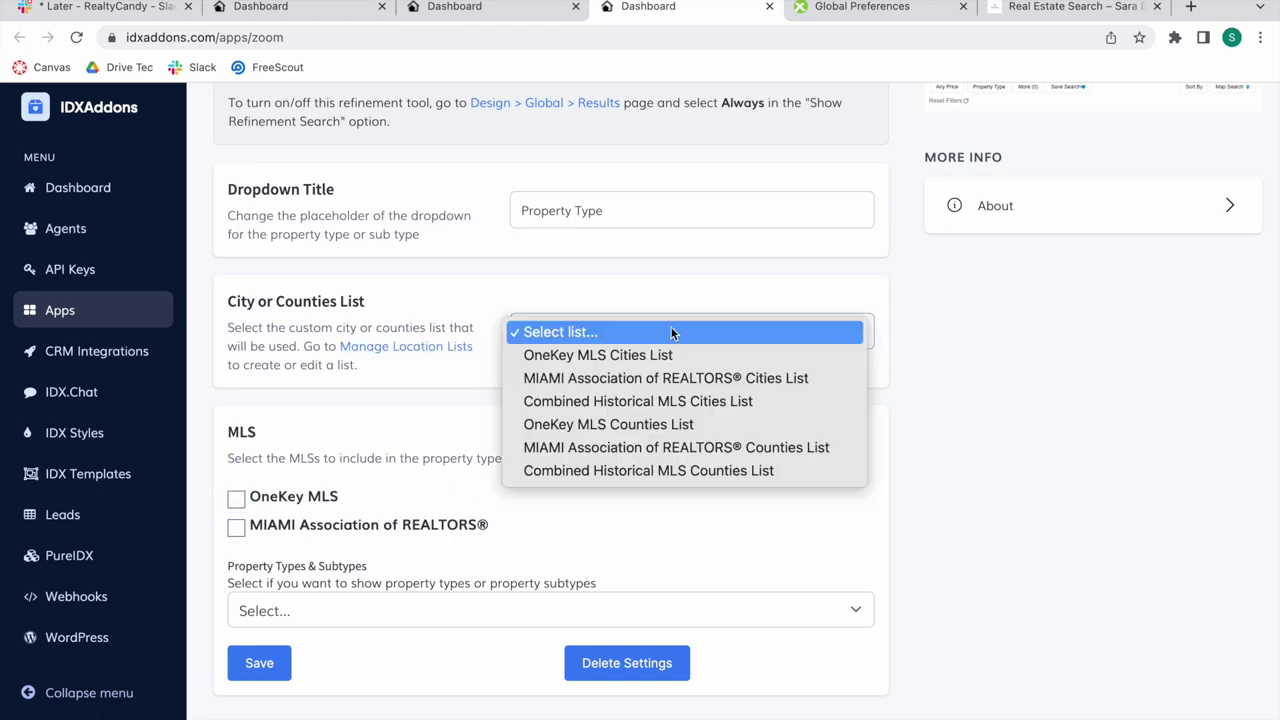
click(657, 354)
click(638, 334)
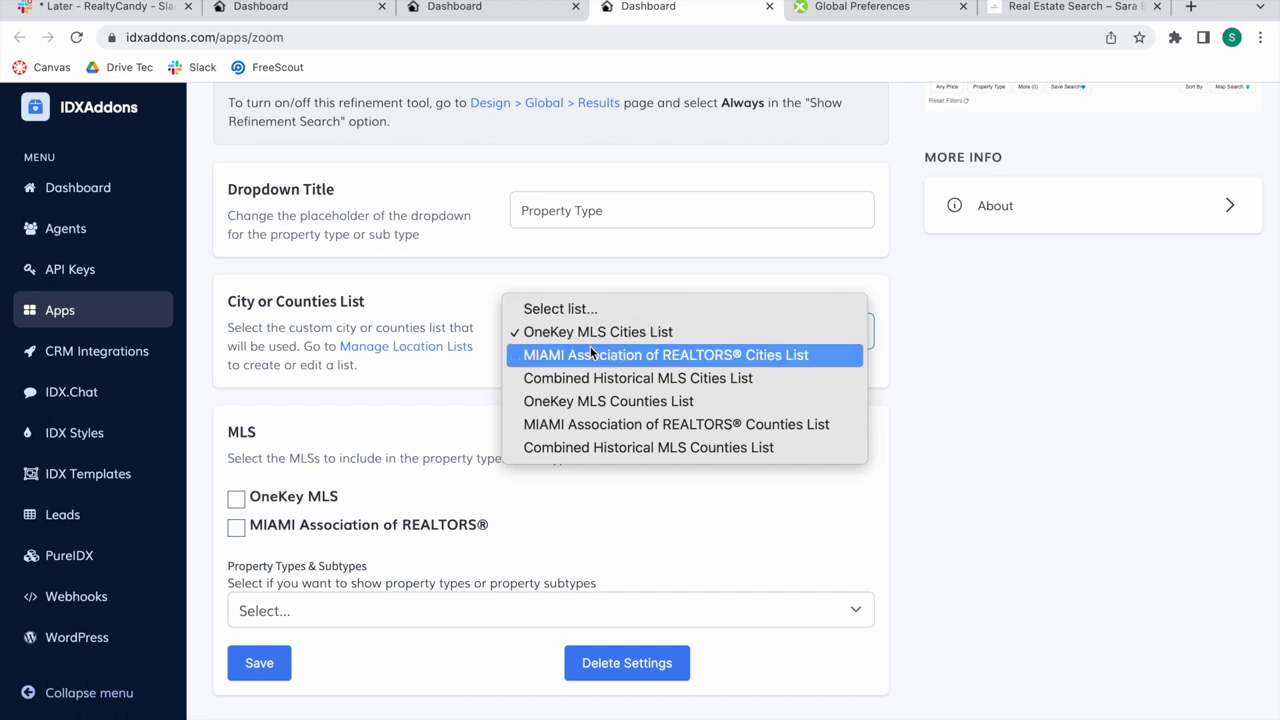
click(636, 354)
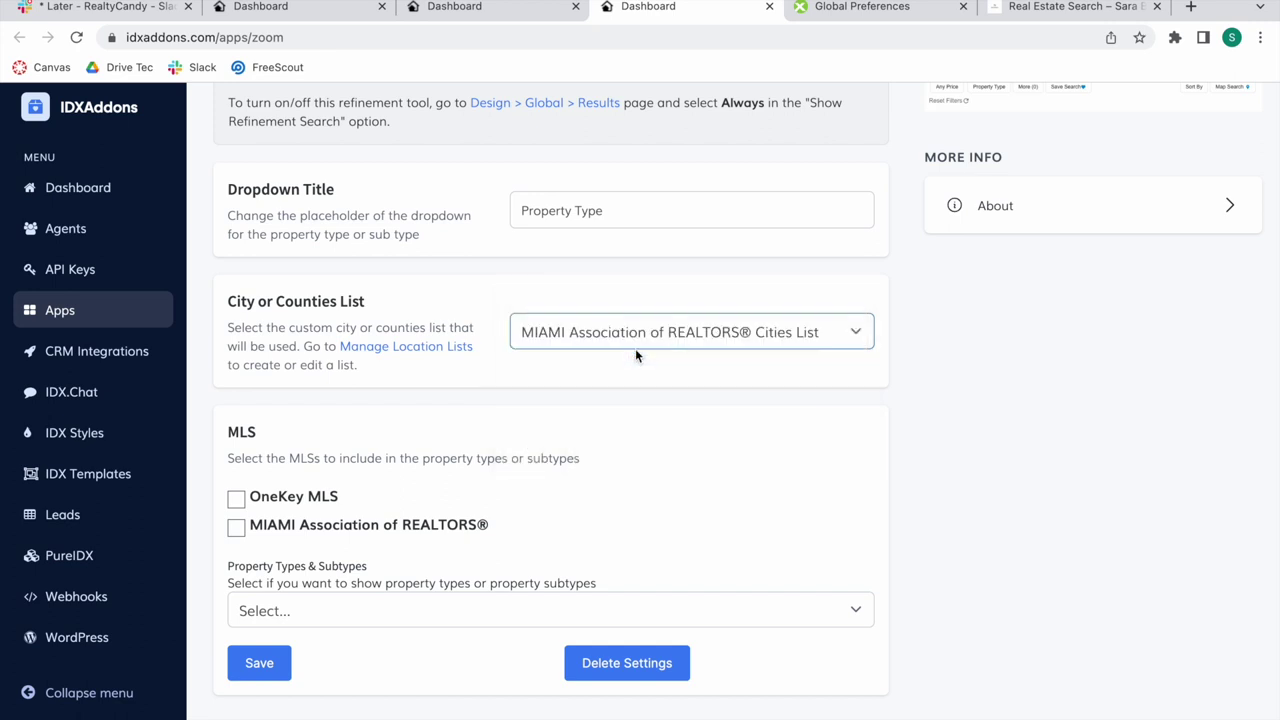
click(623, 337)
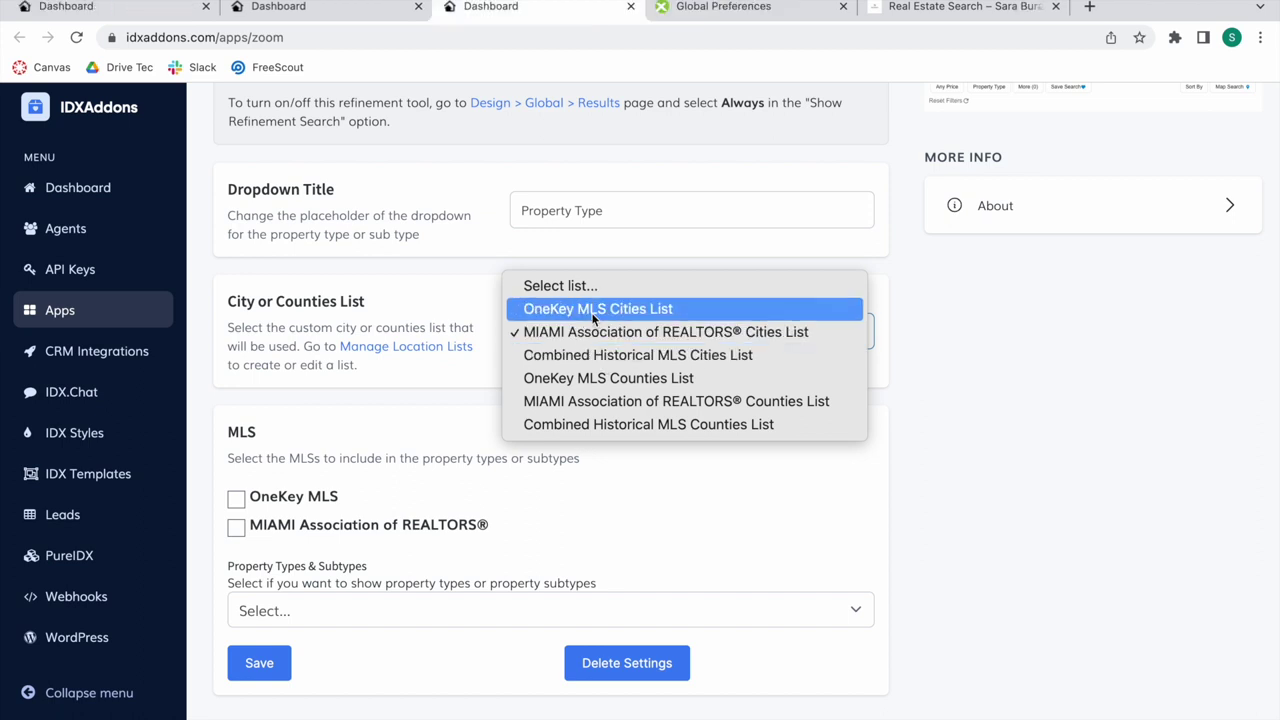
click(682, 528)
Step: Include the MIAMI Association of REALTORS® MLS and choose to show Property Types only
scroll(682, 528, down, 1)
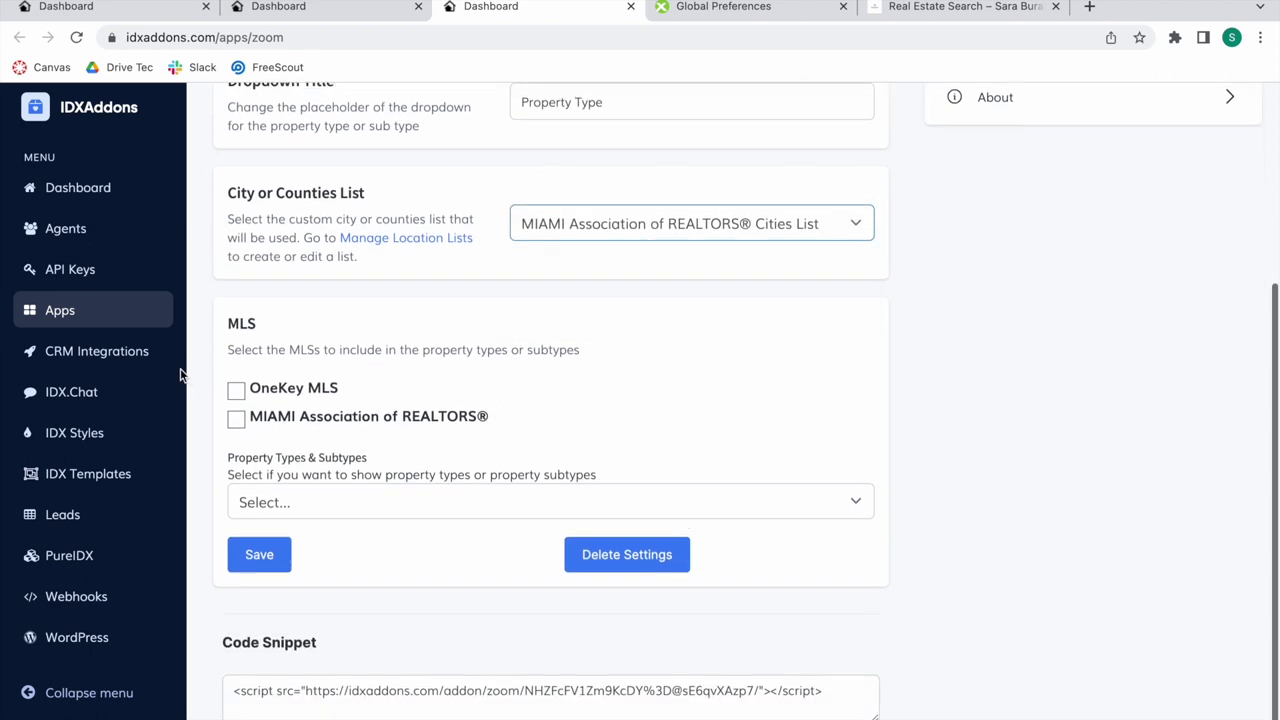
click(236, 422)
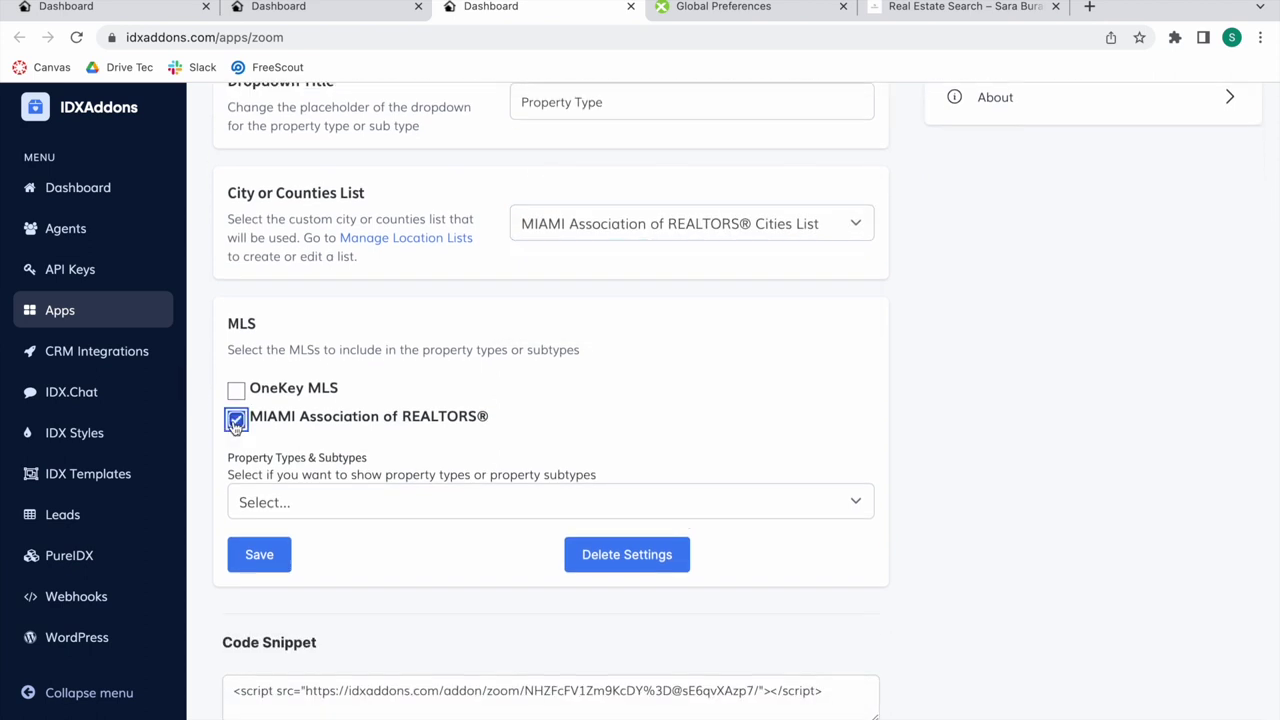
scroll(367, 510, down, 1)
click(353, 458)
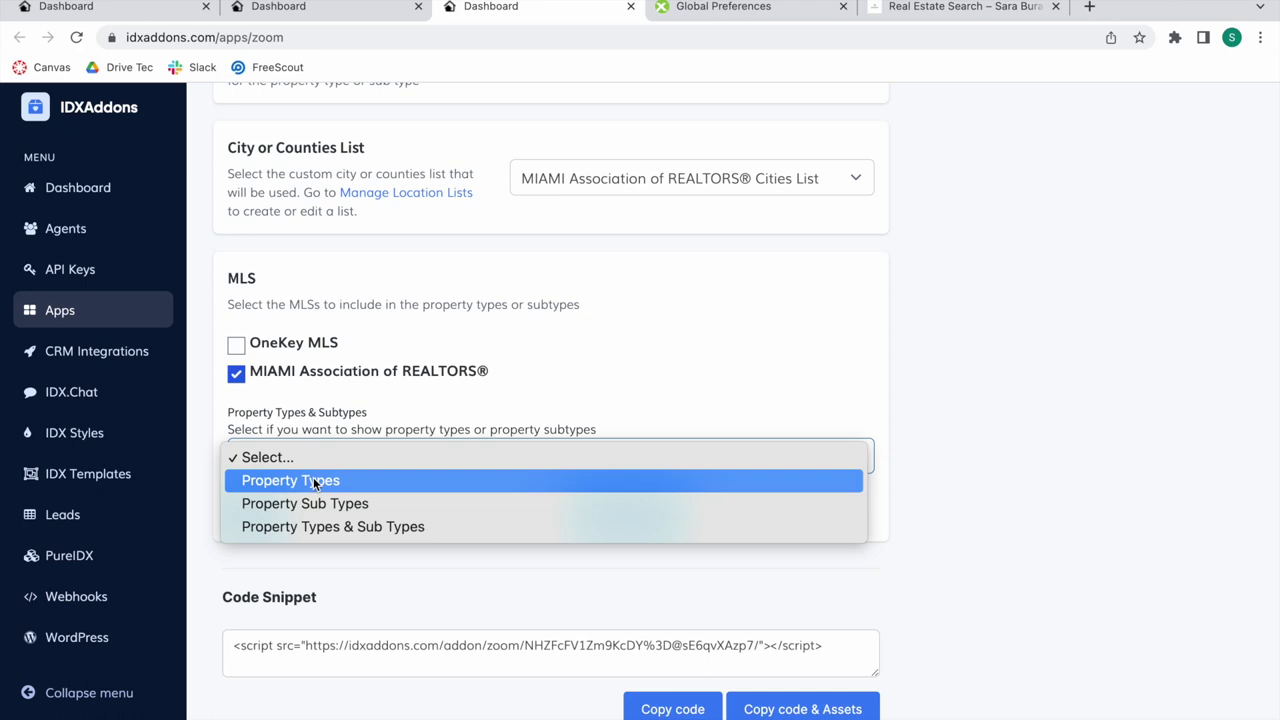
click(314, 481)
Step: Enable Residential, Residential Income, Residential Lease, Business Opportunity, Commercial Lease, Commercial Sale and Land as property types, and save the settings
scroll(391, 491, down, 3)
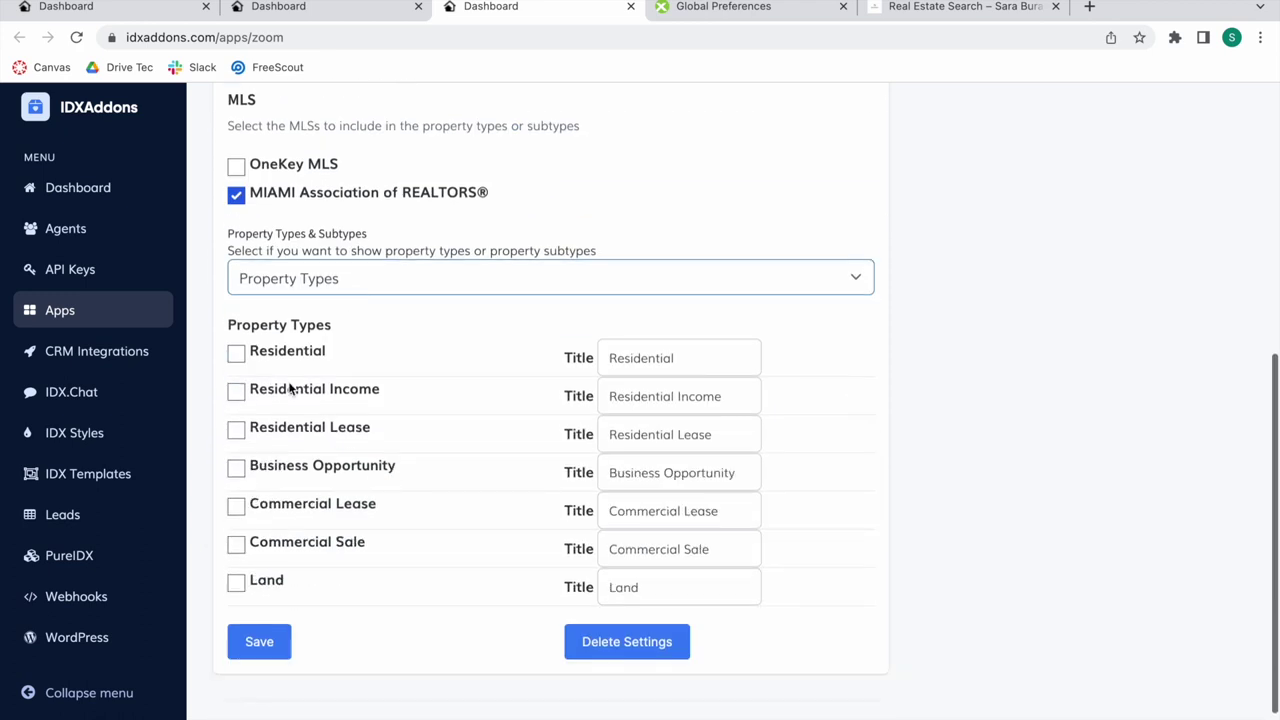
click(236, 353)
click(236, 391)
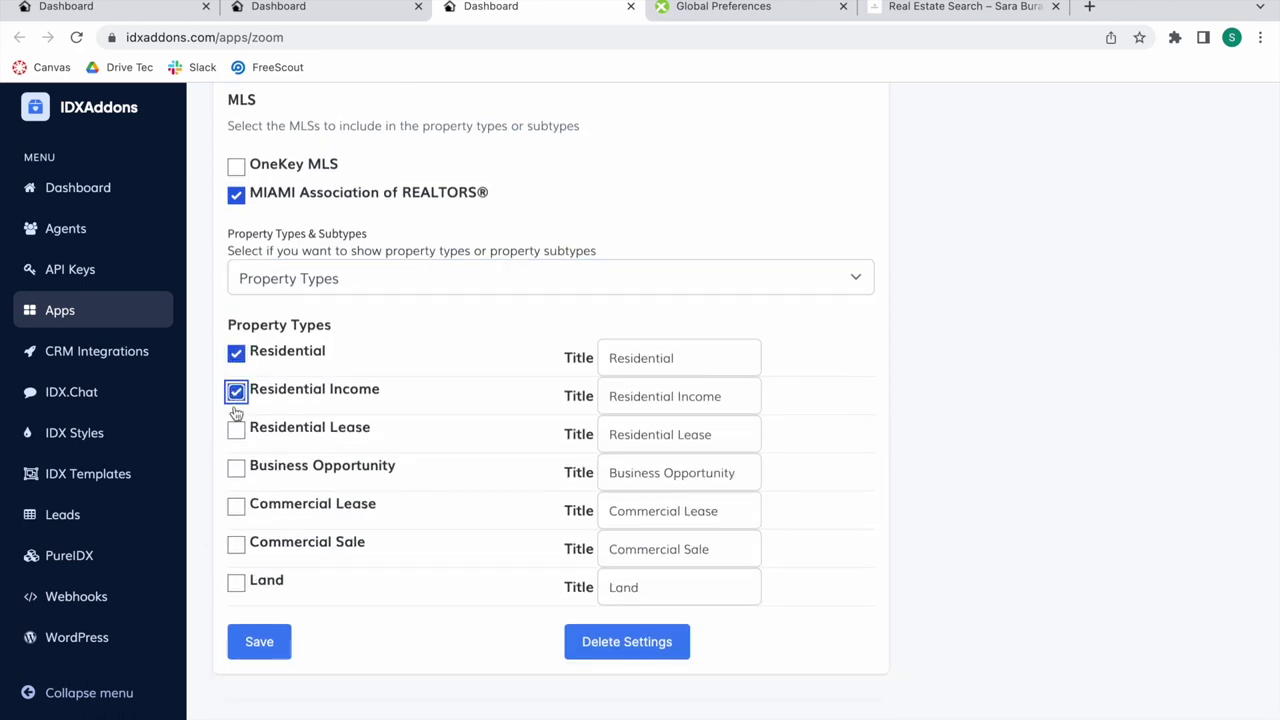
click(236, 429)
click(236, 468)
click(236, 506)
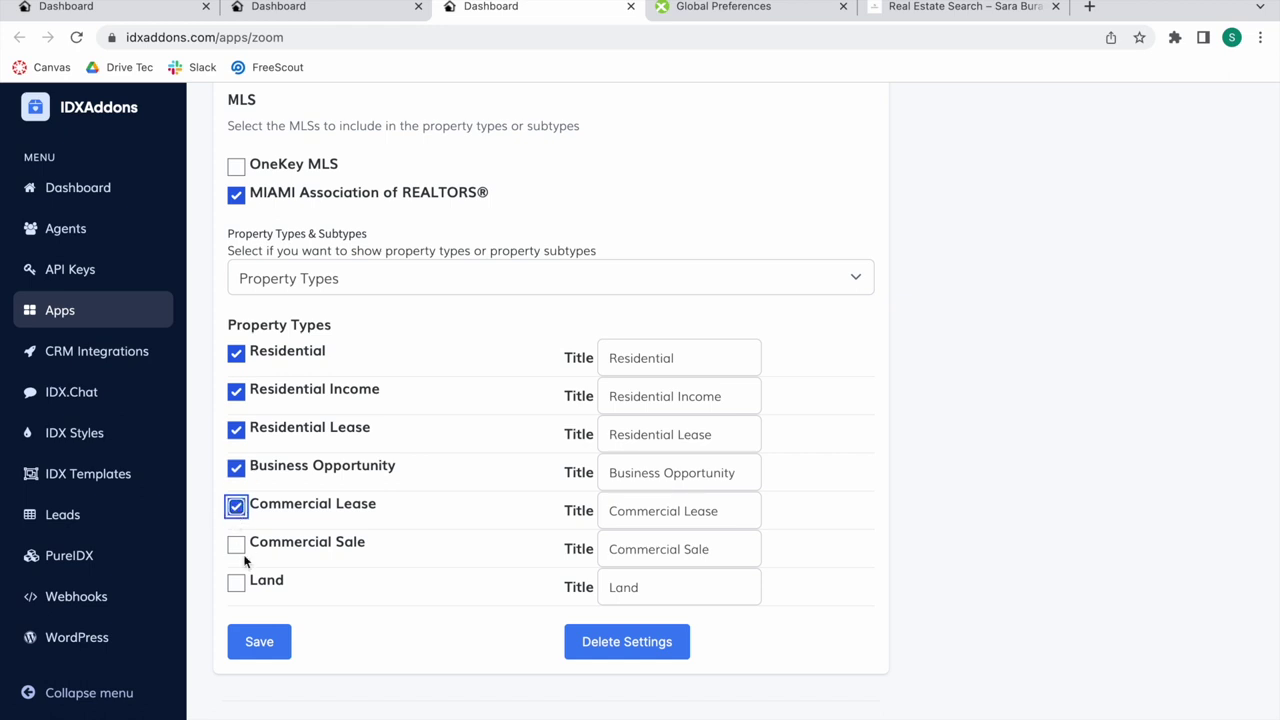
click(236, 544)
click(236, 582)
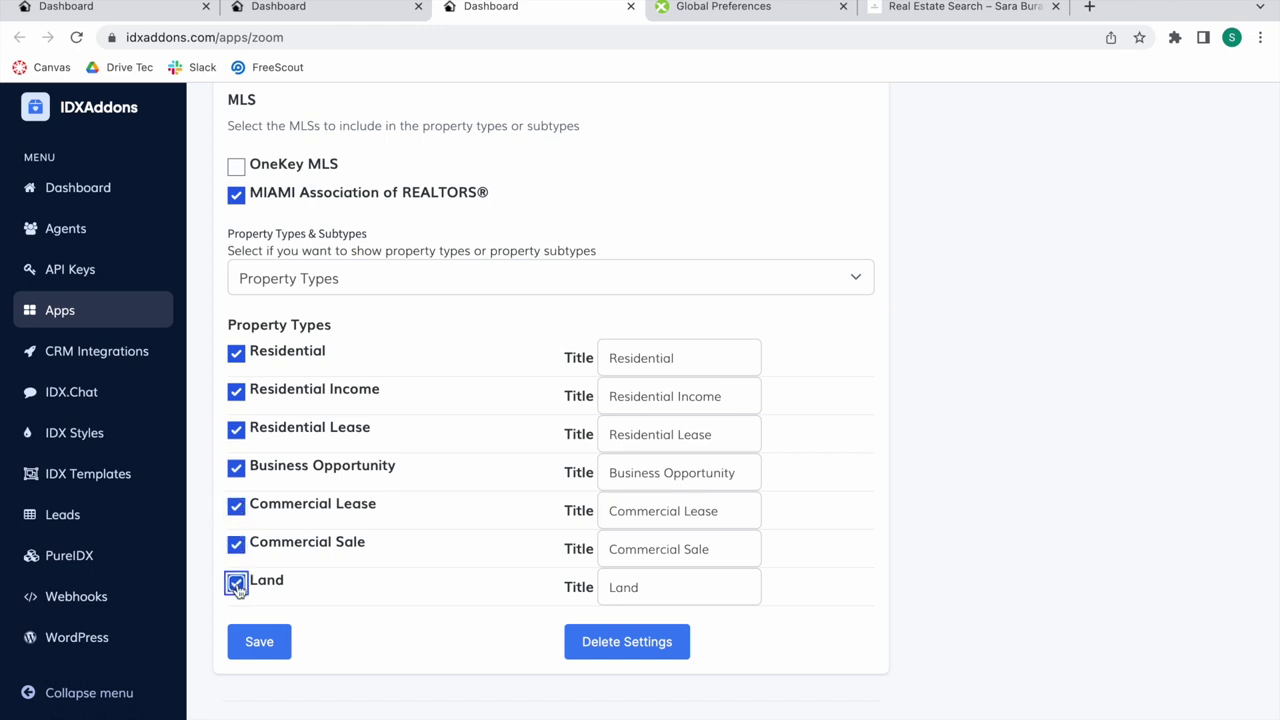
click(266, 638)
Step: Review the saved refinement tool settings and switch to the real estate search results page
scroll(381, 628, down, 2)
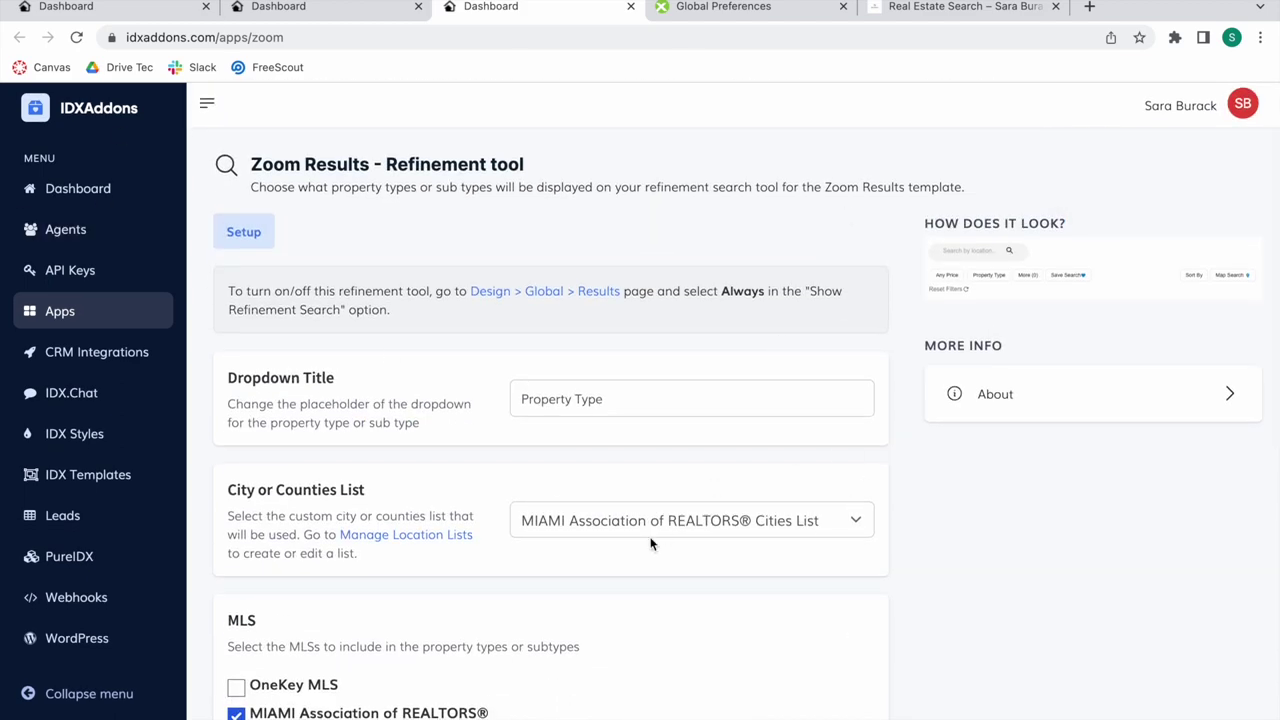
scroll(651, 540, down, 5)
click(968, 10)
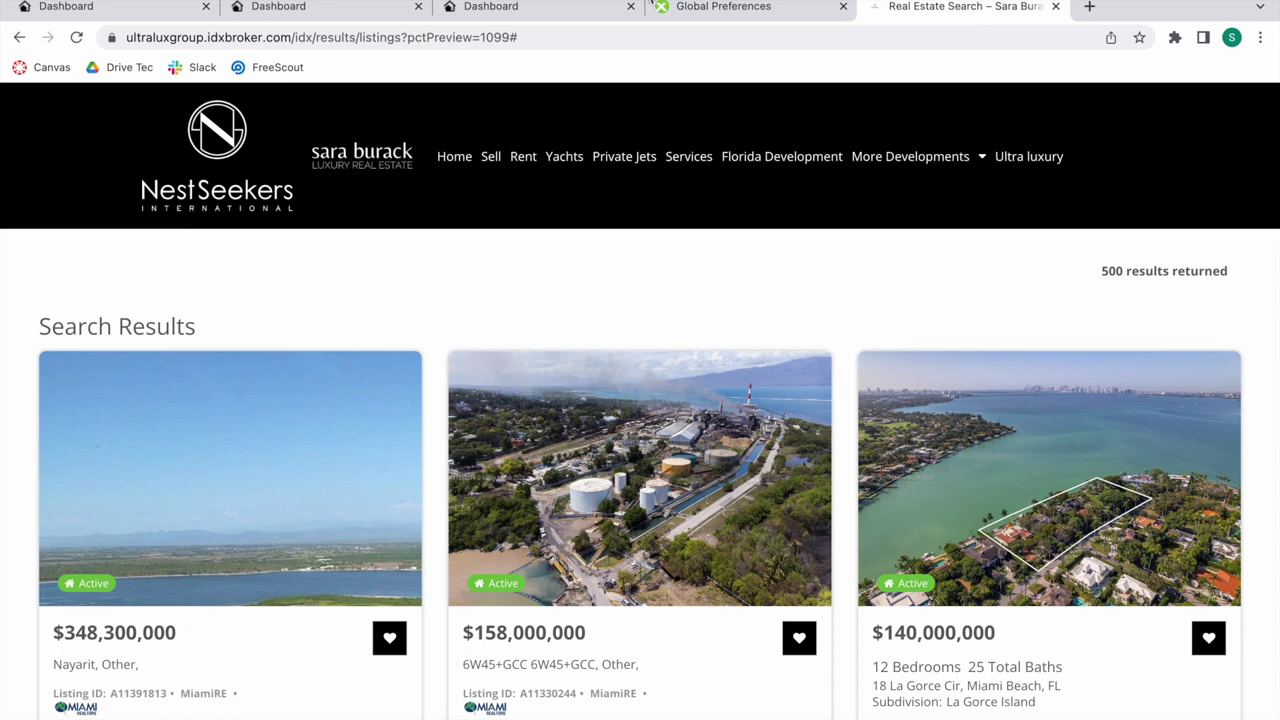
Step: Check the Results settings in the IDX Broker Global Preferences and reload the real estate search results page
click(712, 8)
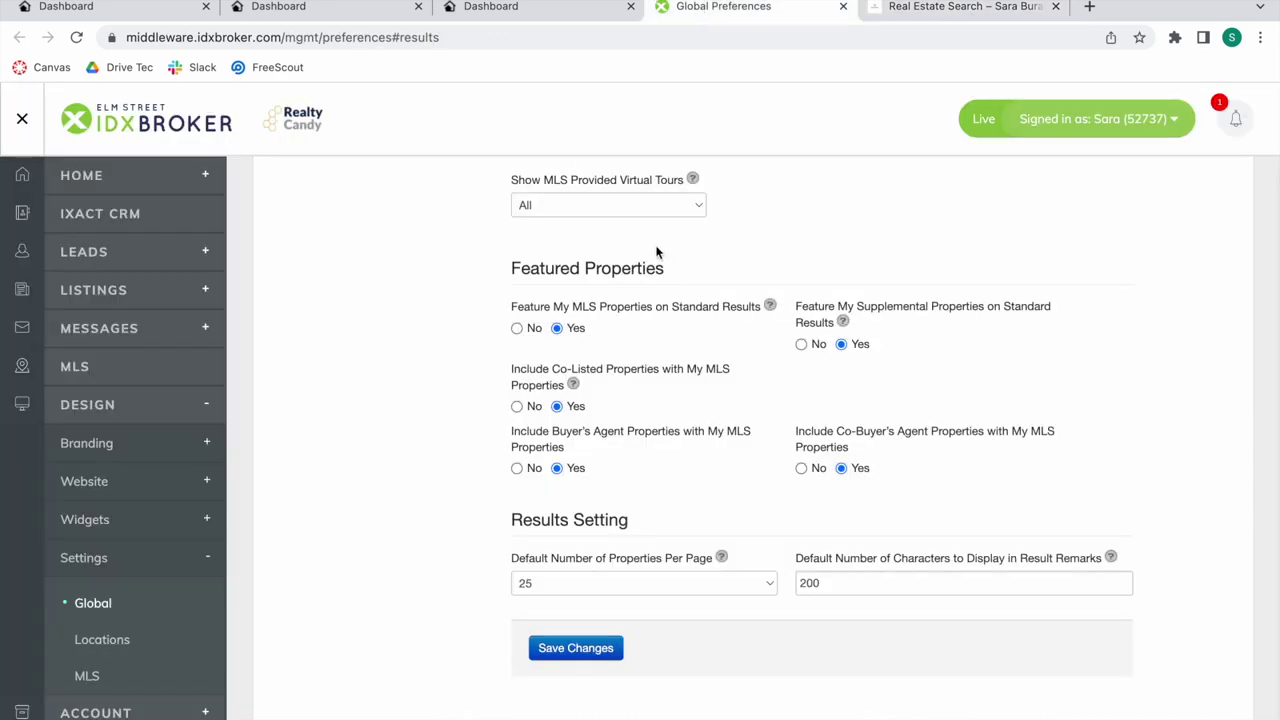
scroll(651, 248, up, 3)
scroll(613, 279, up, 1)
click(910, 8)
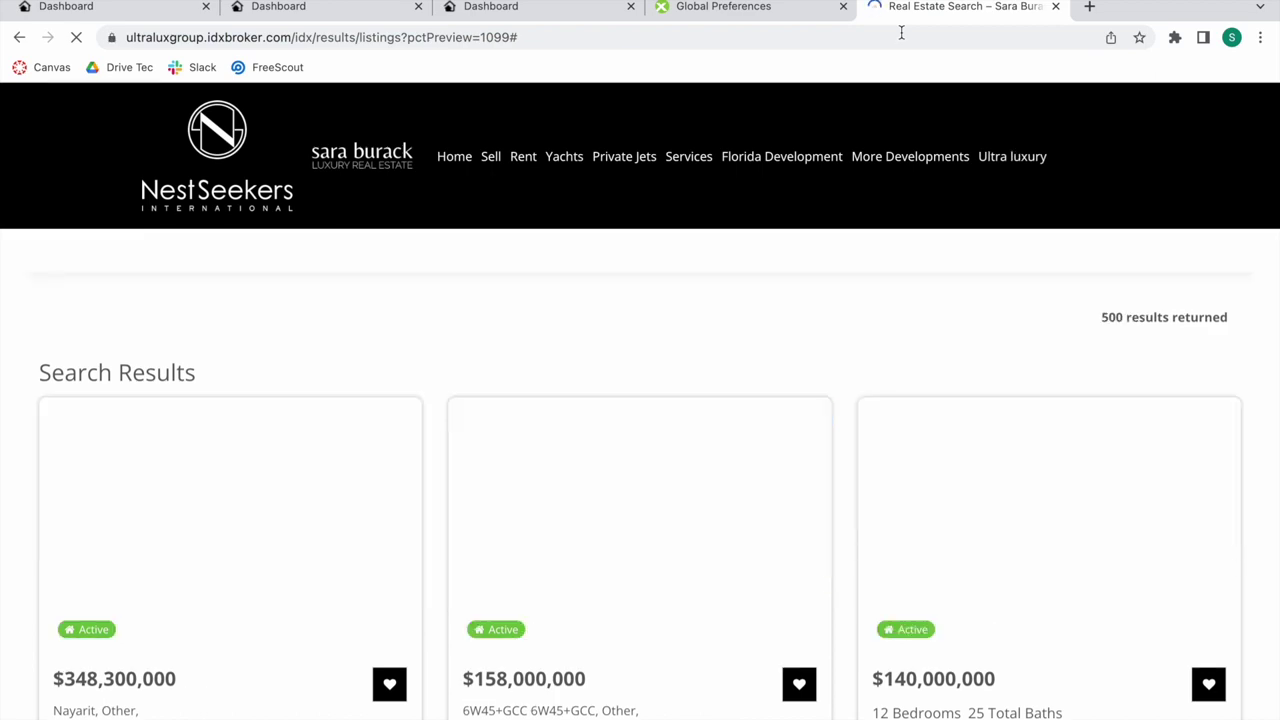
Step: Check the refinement tool's Dropdown Title setting, and open the Property Type filter on the search results page
key(super+3)
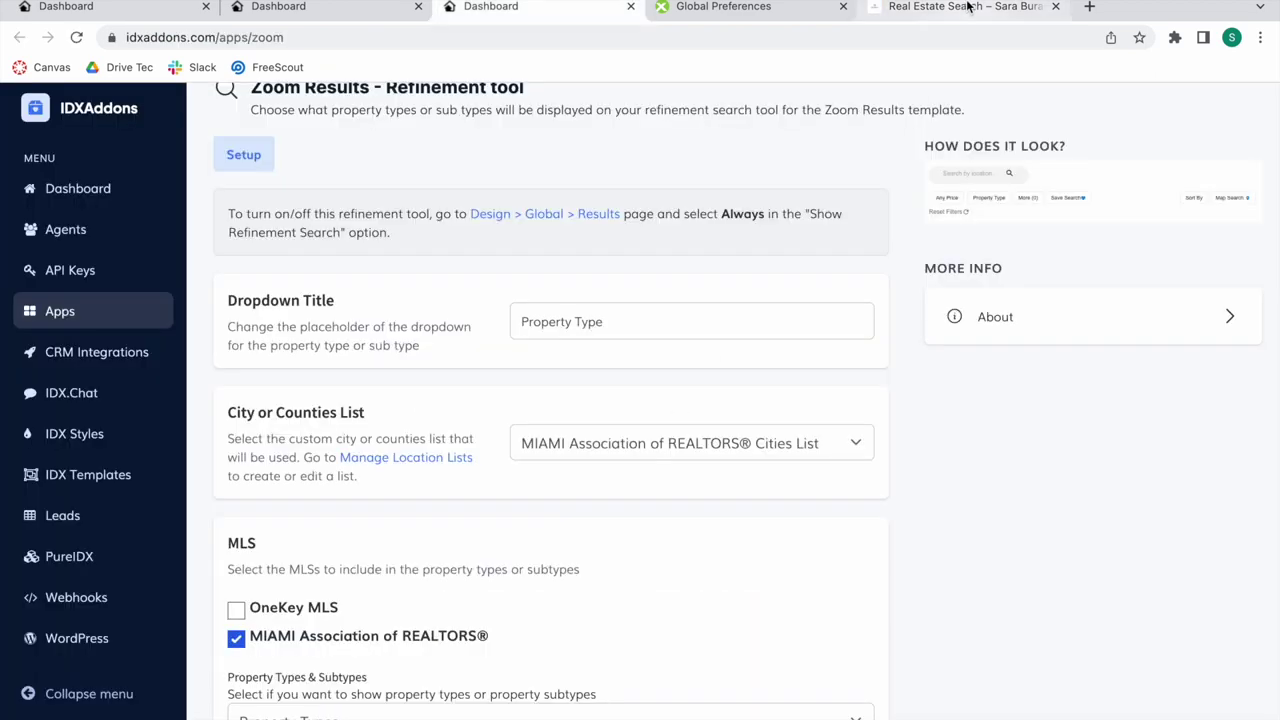
key(super+5)
key(super+3)
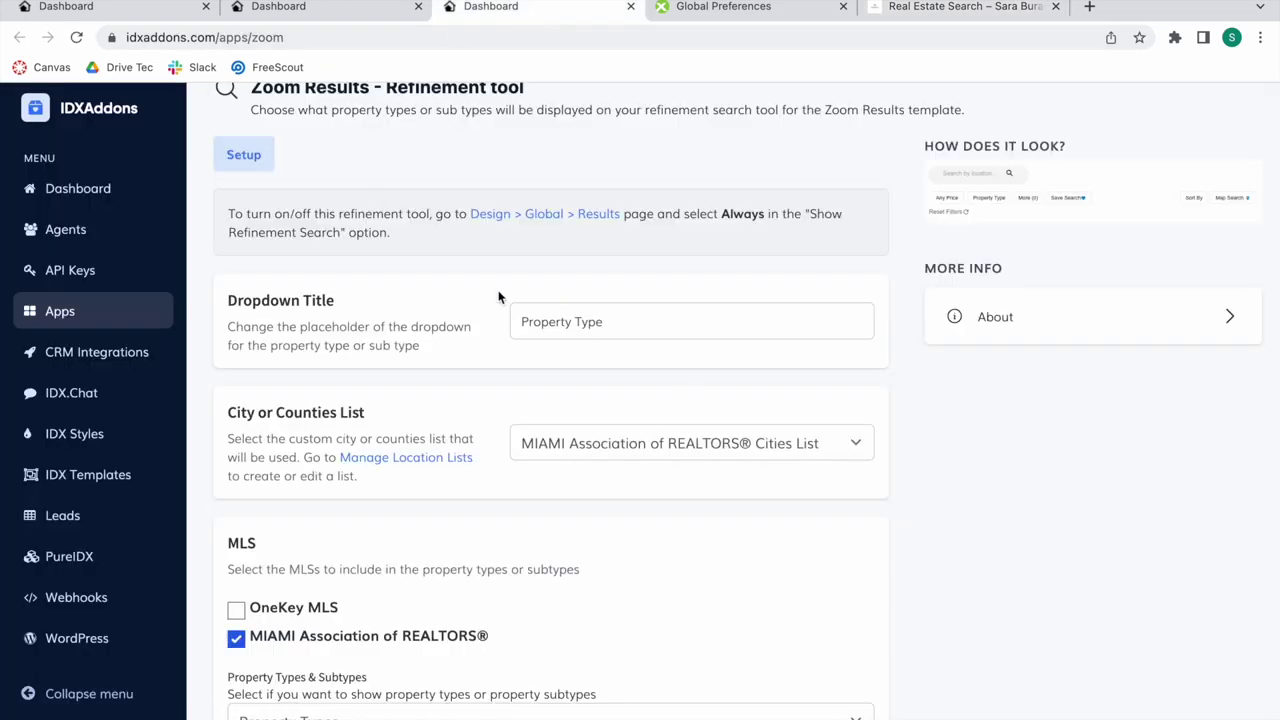
click(968, 18)
click(277, 345)
scroll(279, 345, down, 2)
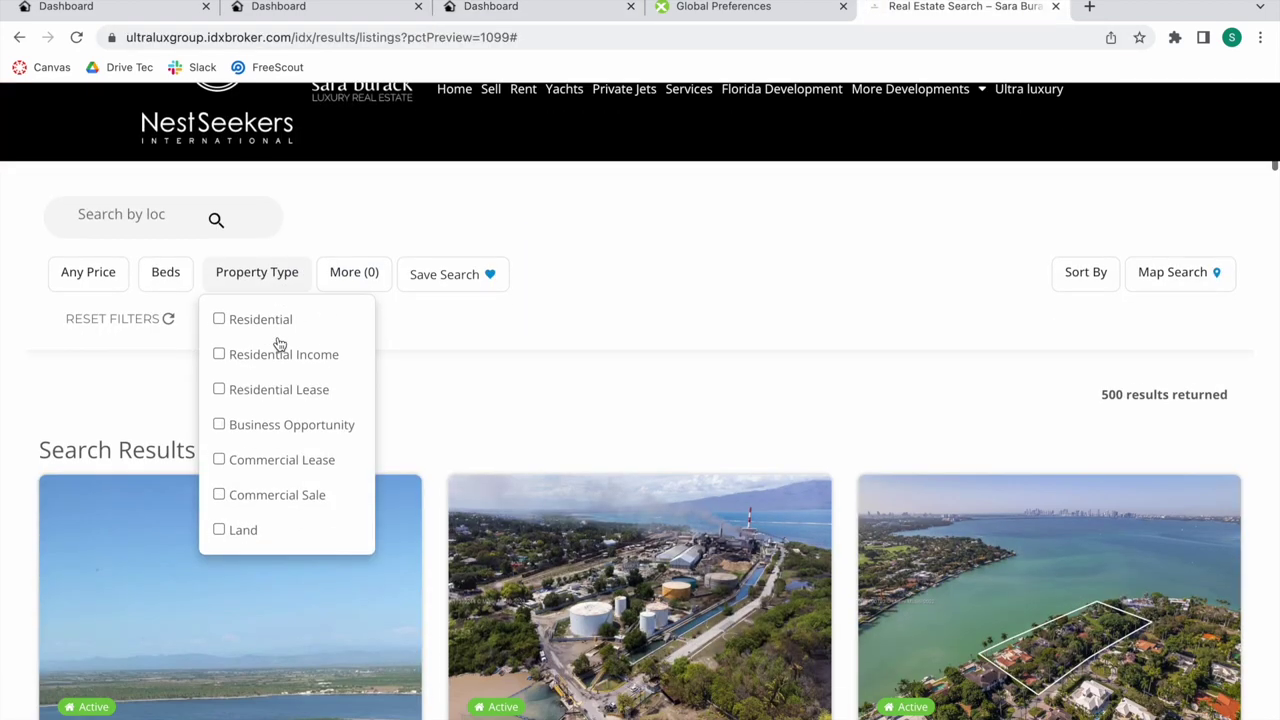
Step: Compare the property types enabled in IDXAddons with the options in the results page's Property Type filter
click(554, 8)
scroll(455, 470, down, 5)
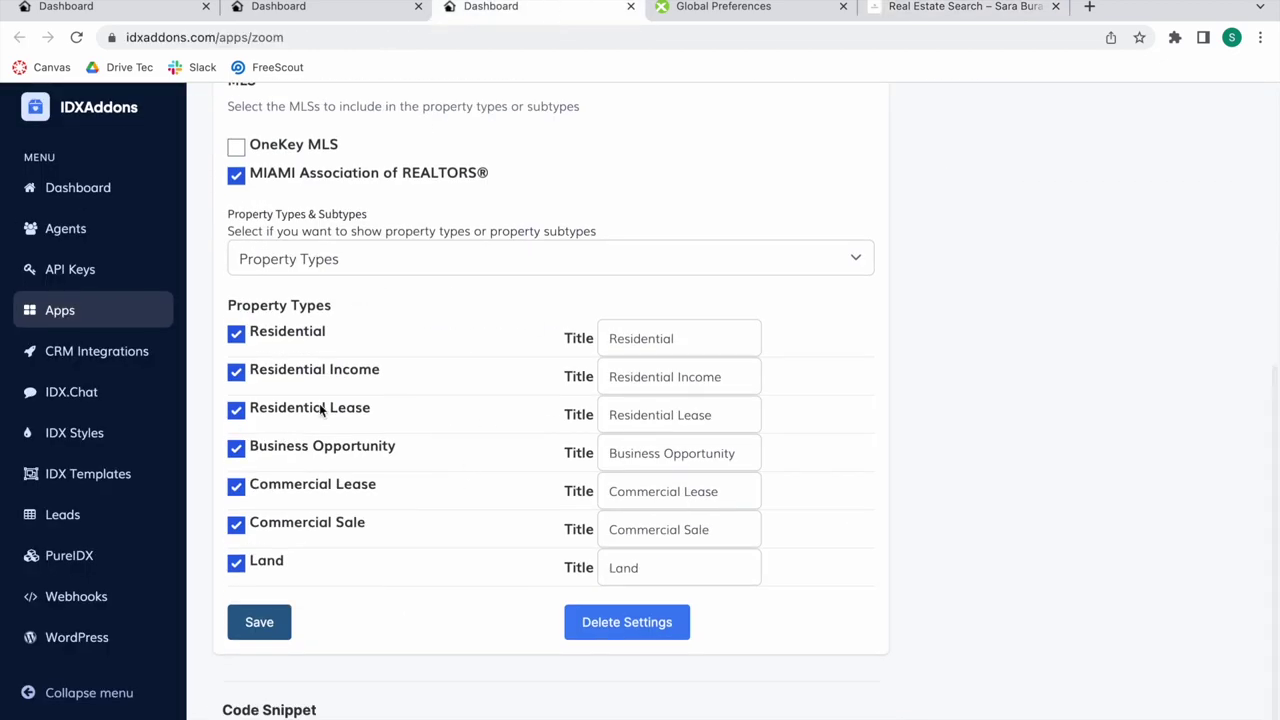
click(960, 7)
click(632, 244)
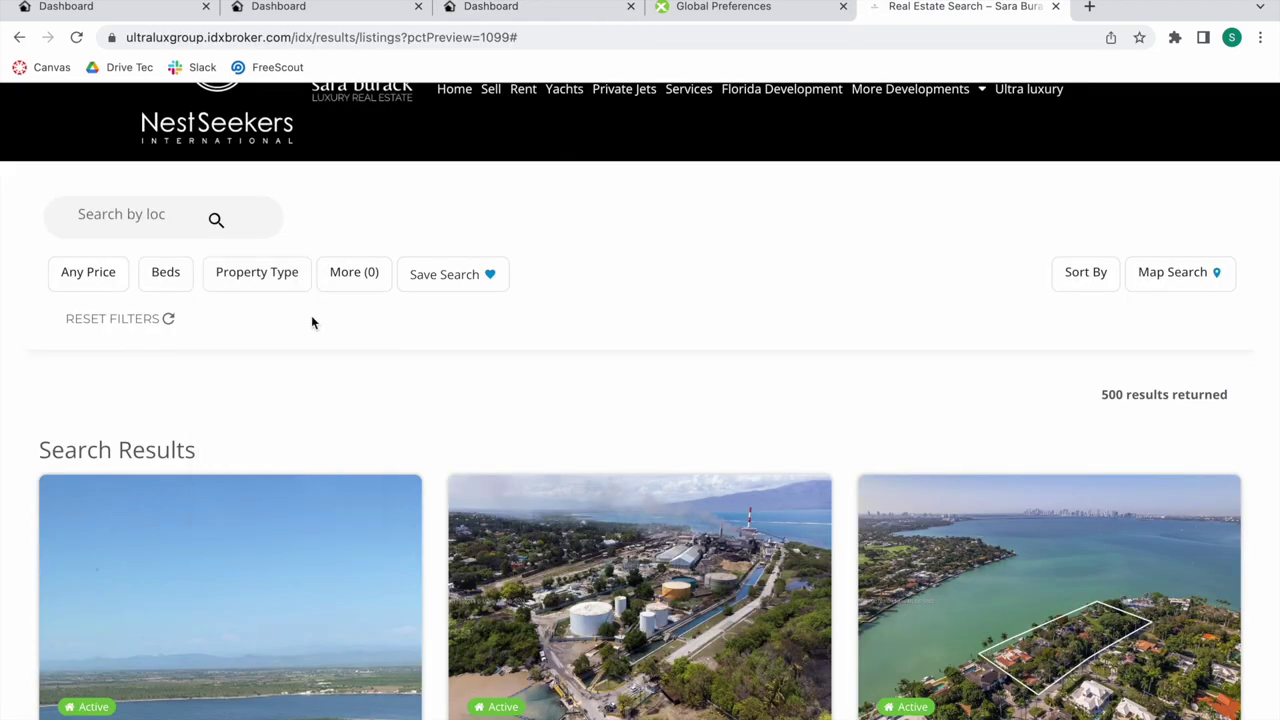
click(272, 271)
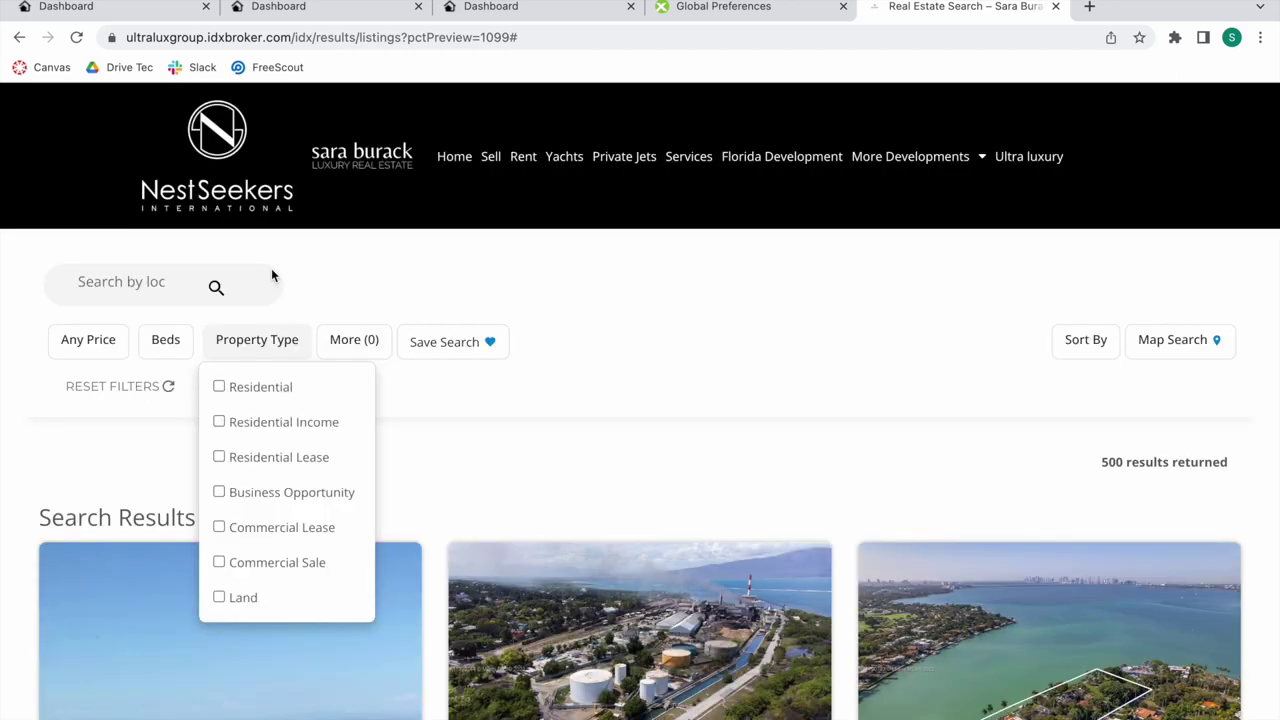
scroll(477, 405, down, 1)
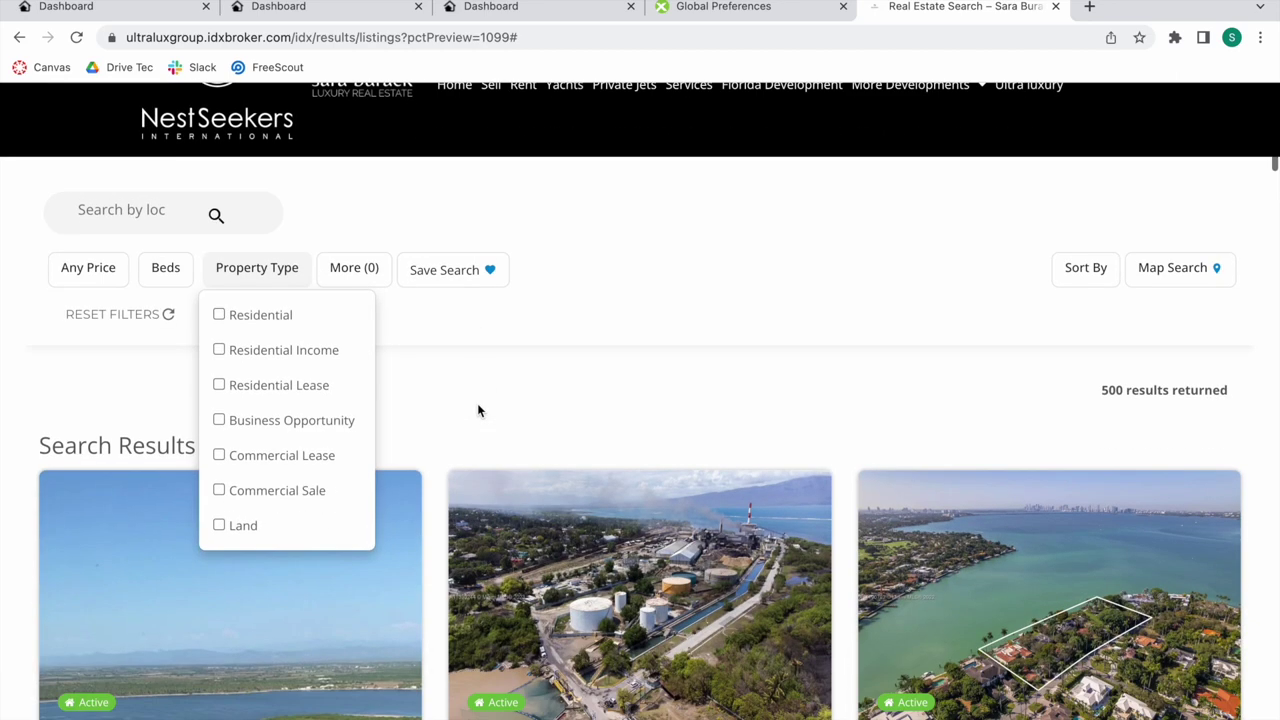
Step: Filter the search results by Residential and inspect the Any Price, Beds and Property Type filters
click(220, 316)
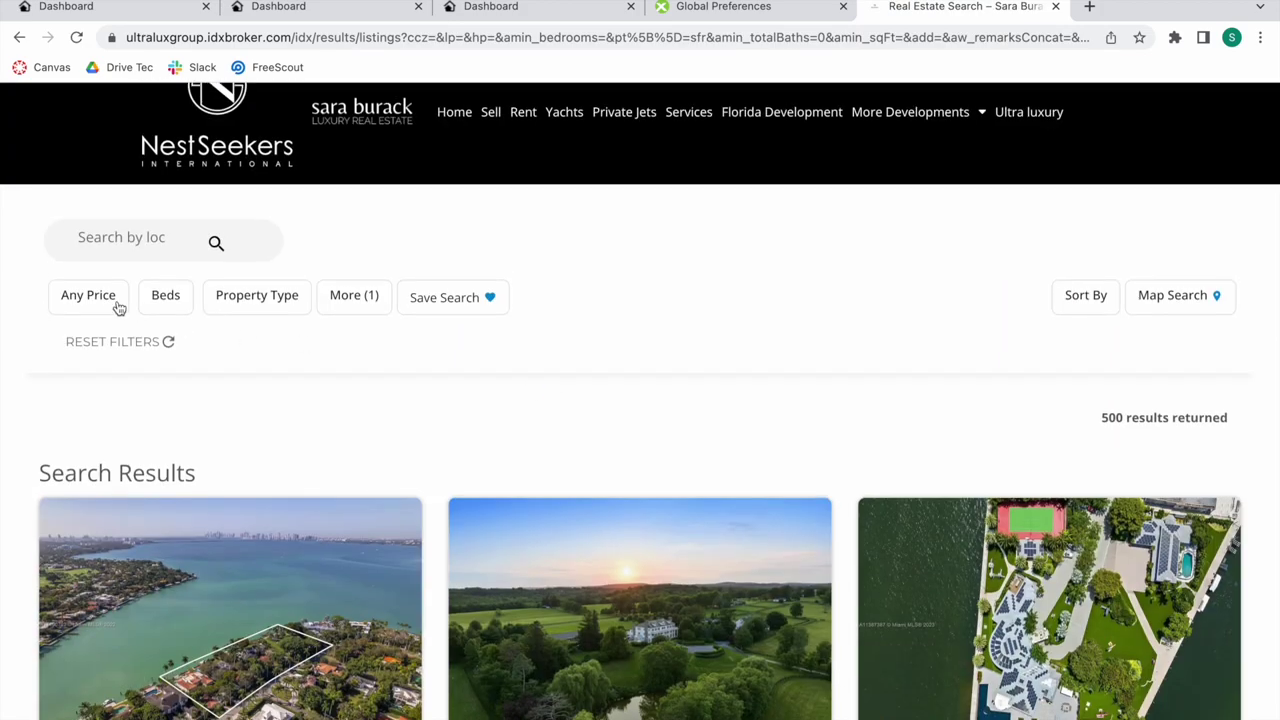
click(100, 303)
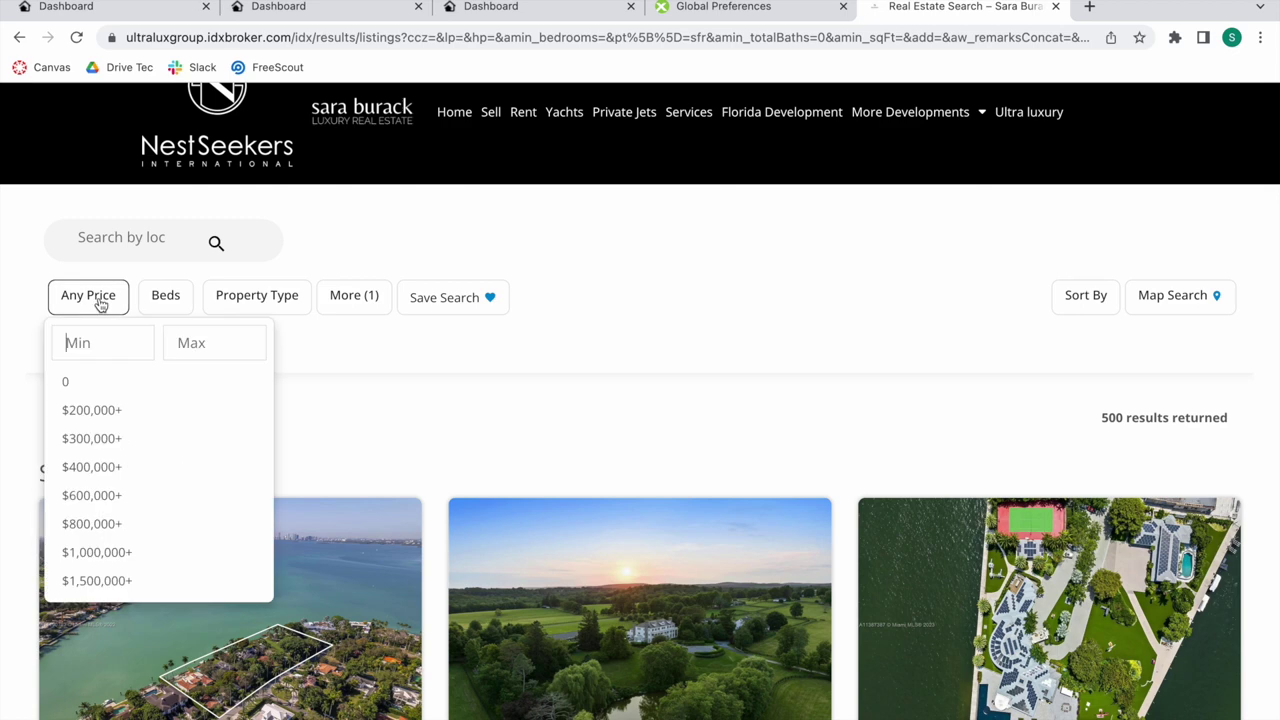
click(165, 297)
click(274, 347)
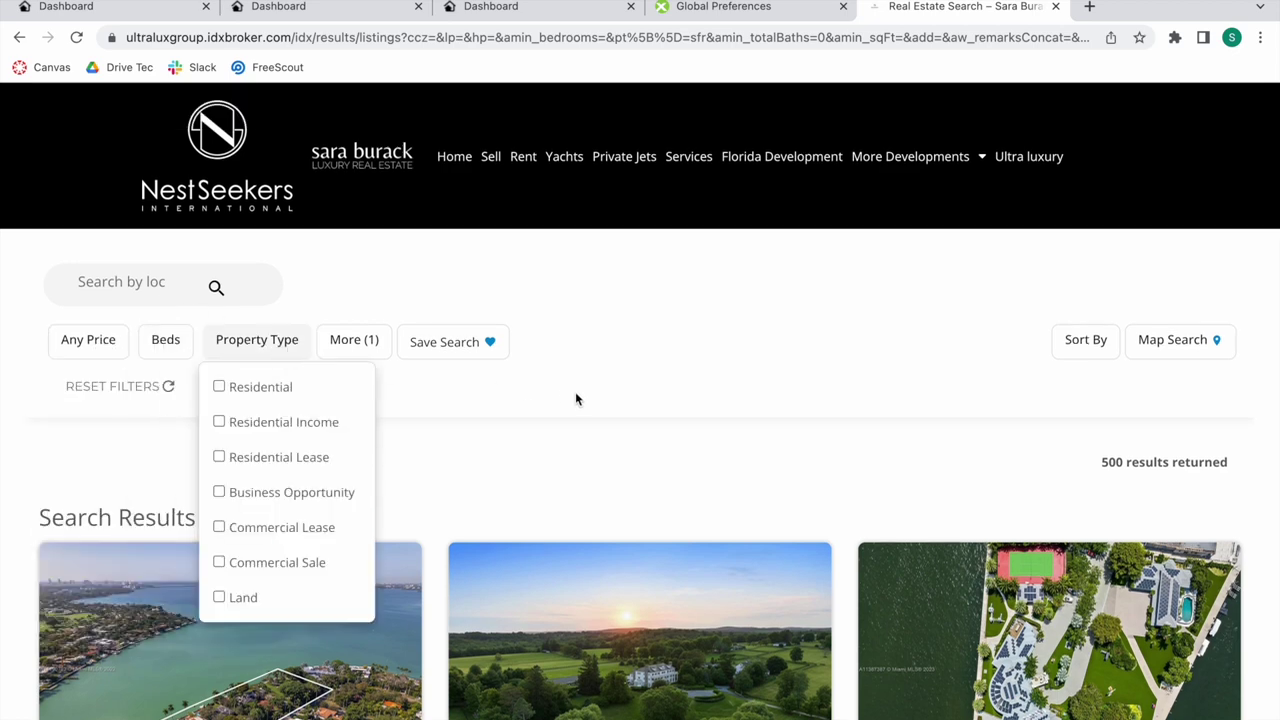
Step: View the listings on the Map Search page and return to the search results
click(603, 405)
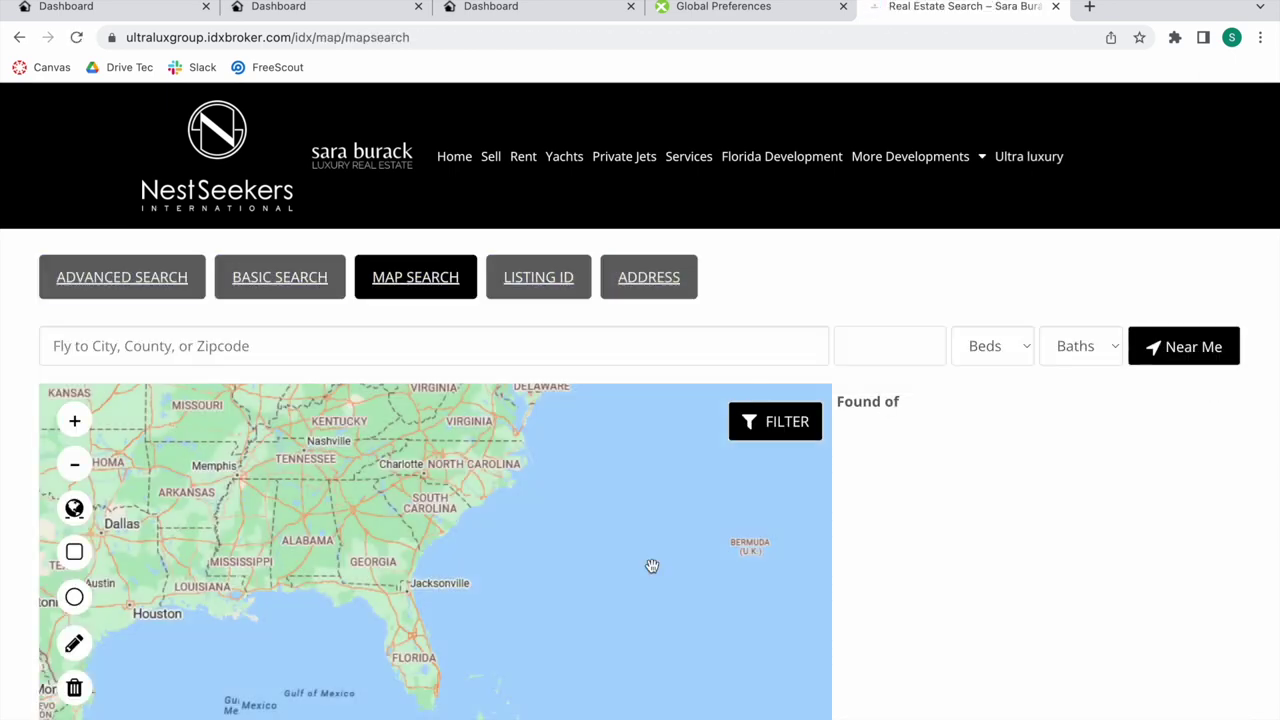
scroll(651, 566, down, 2)
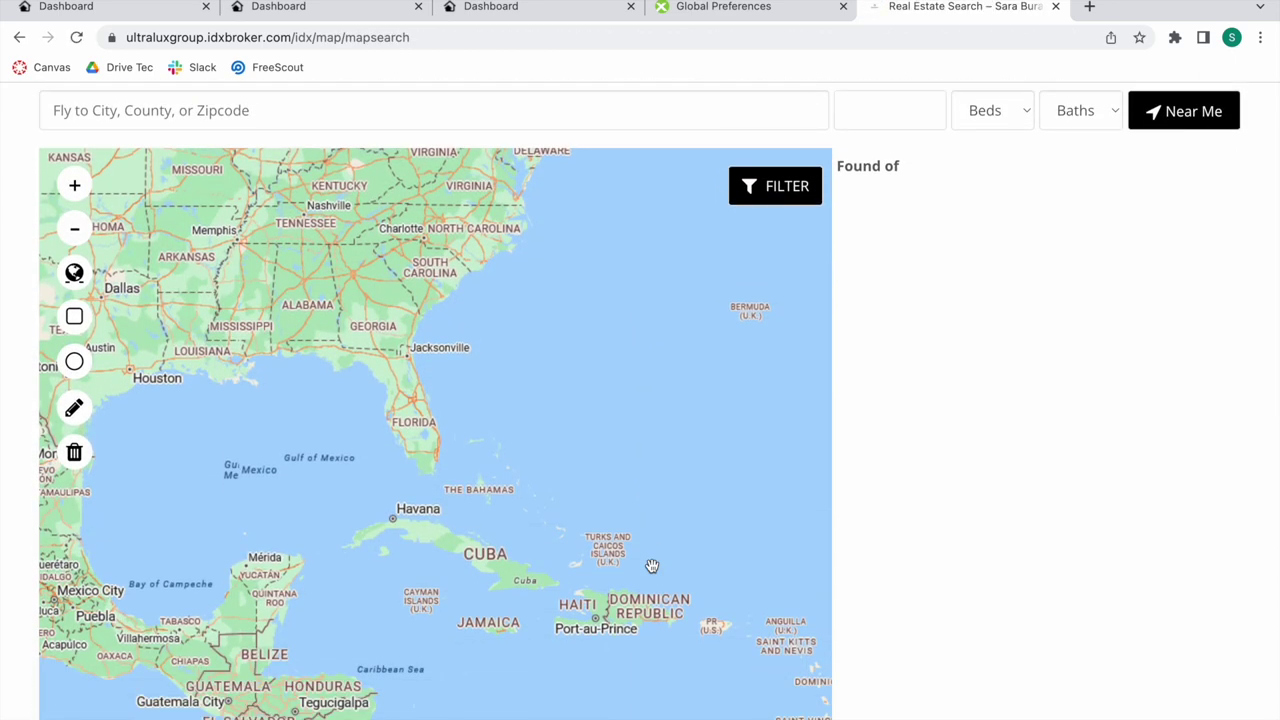
scroll(651, 566, down, 4)
scroll(300, 250, up, 6)
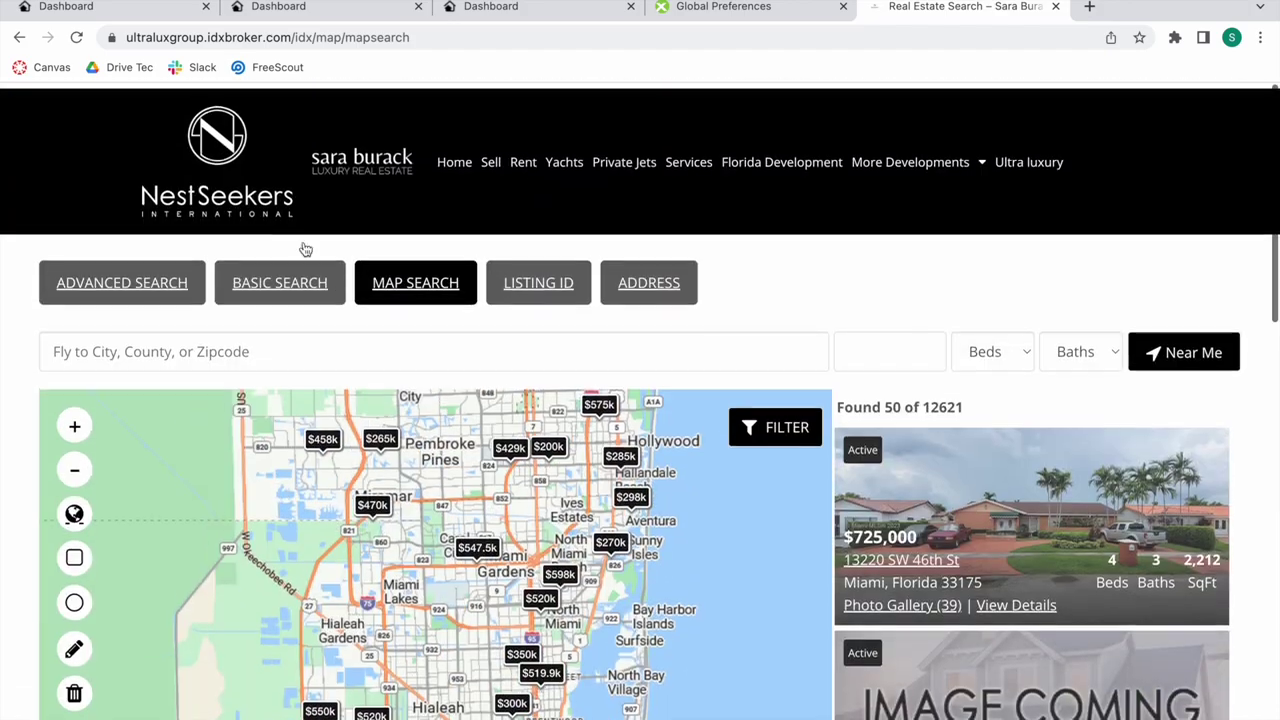
click(20, 37)
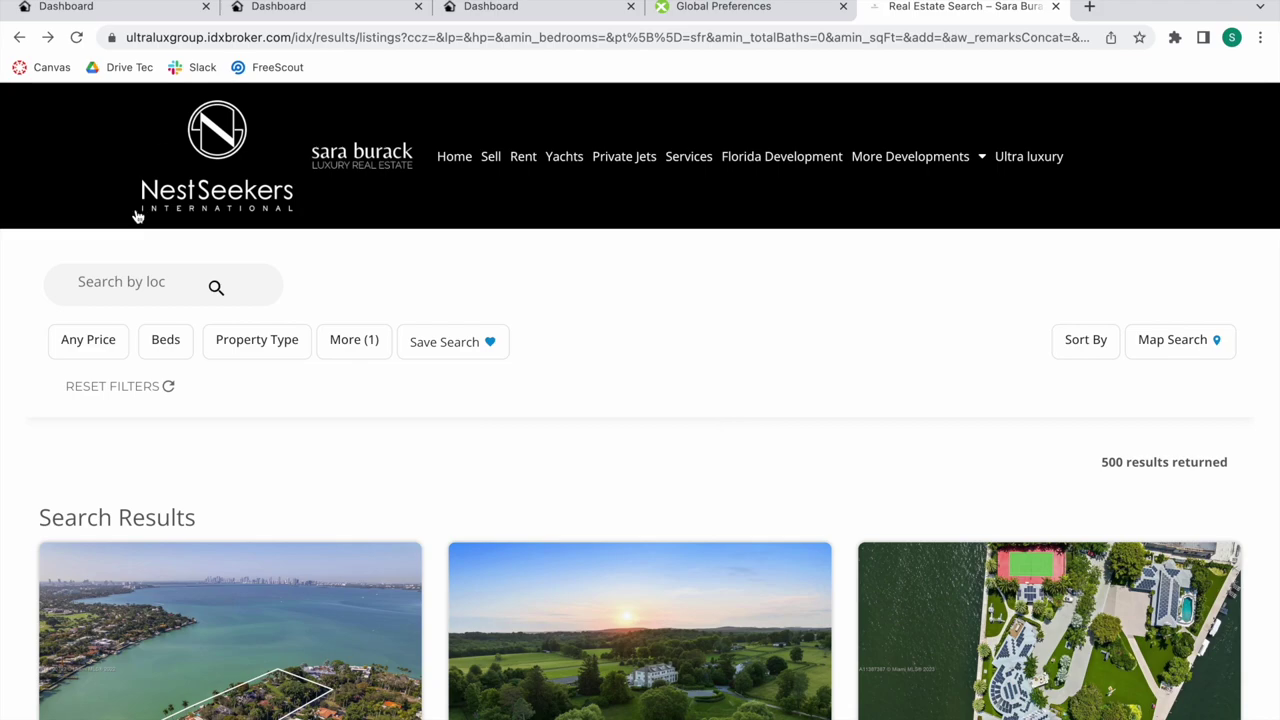
Step: Browse the search results and filter them by the location Amagansett
scroll(623, 500, down, 9)
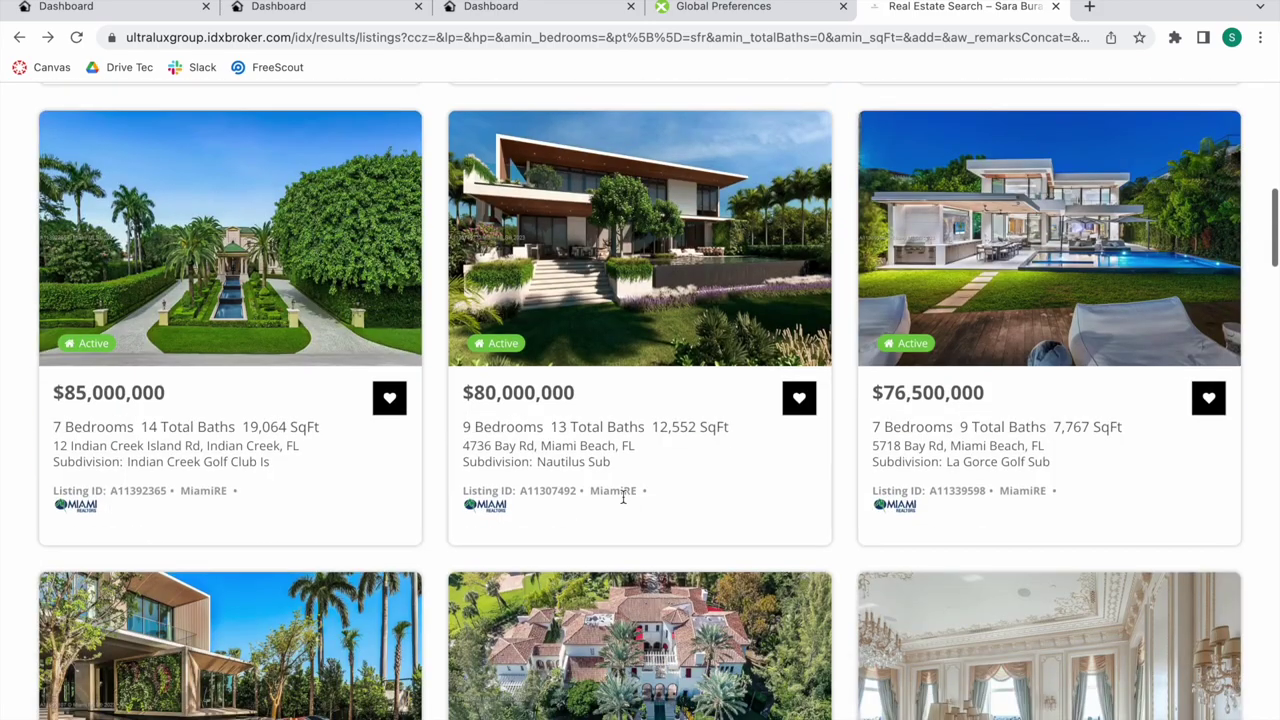
scroll(623, 500, up, 10)
scroll(623, 500, down, 1)
click(160, 281)
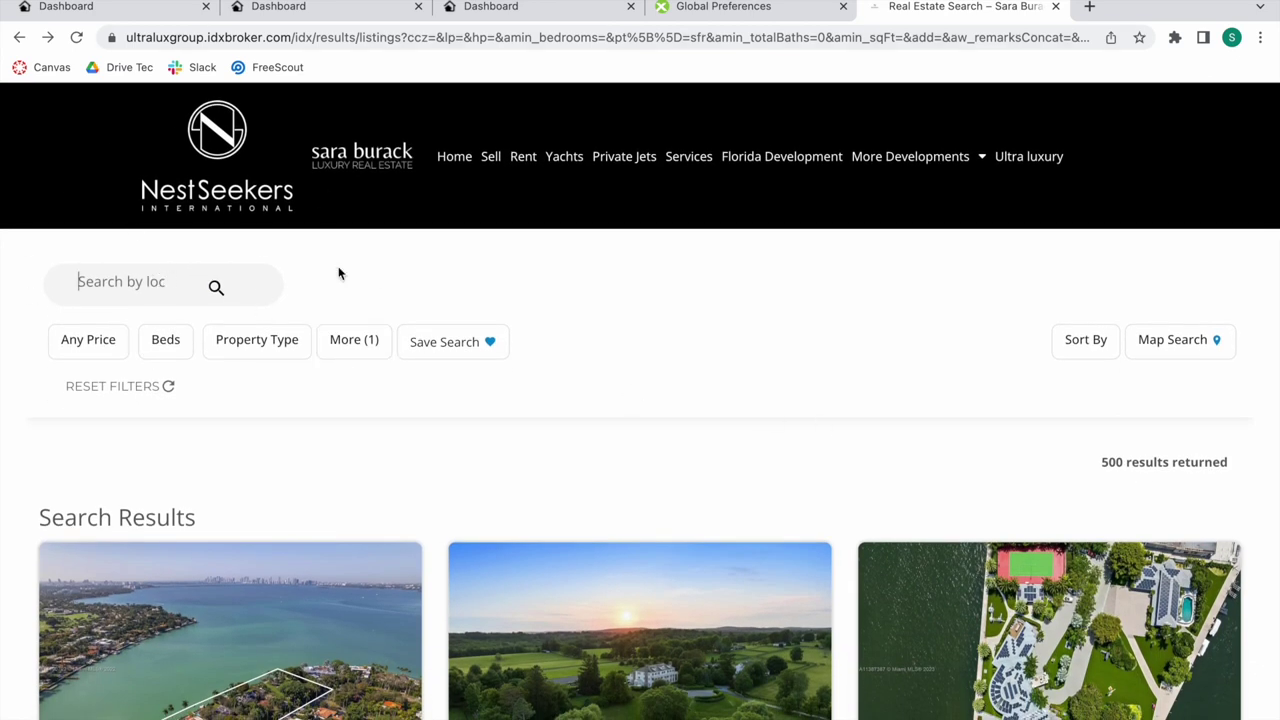
click(130, 281)
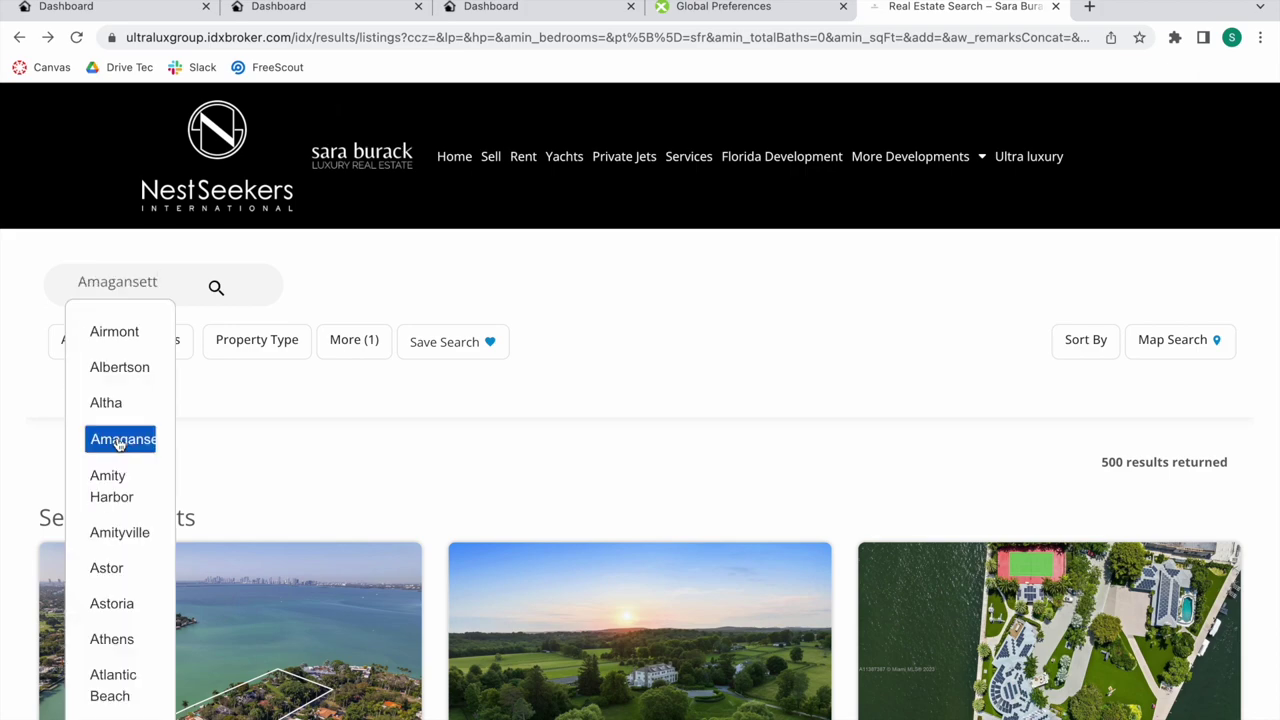
click(118, 444)
scroll(612, 381, down, 3)
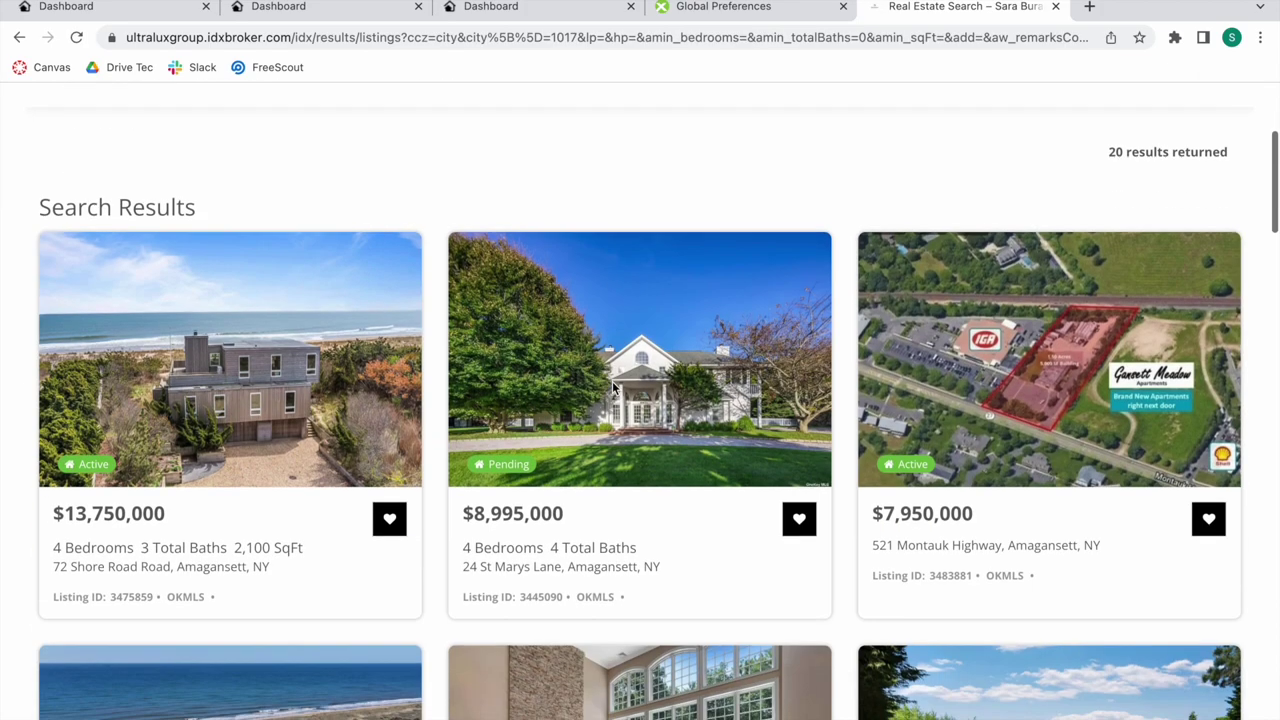
scroll(613, 388, up, 2)
Step: Review the available City or Counties List options in the IDXAddons refinement tool settings
click(543, 8)
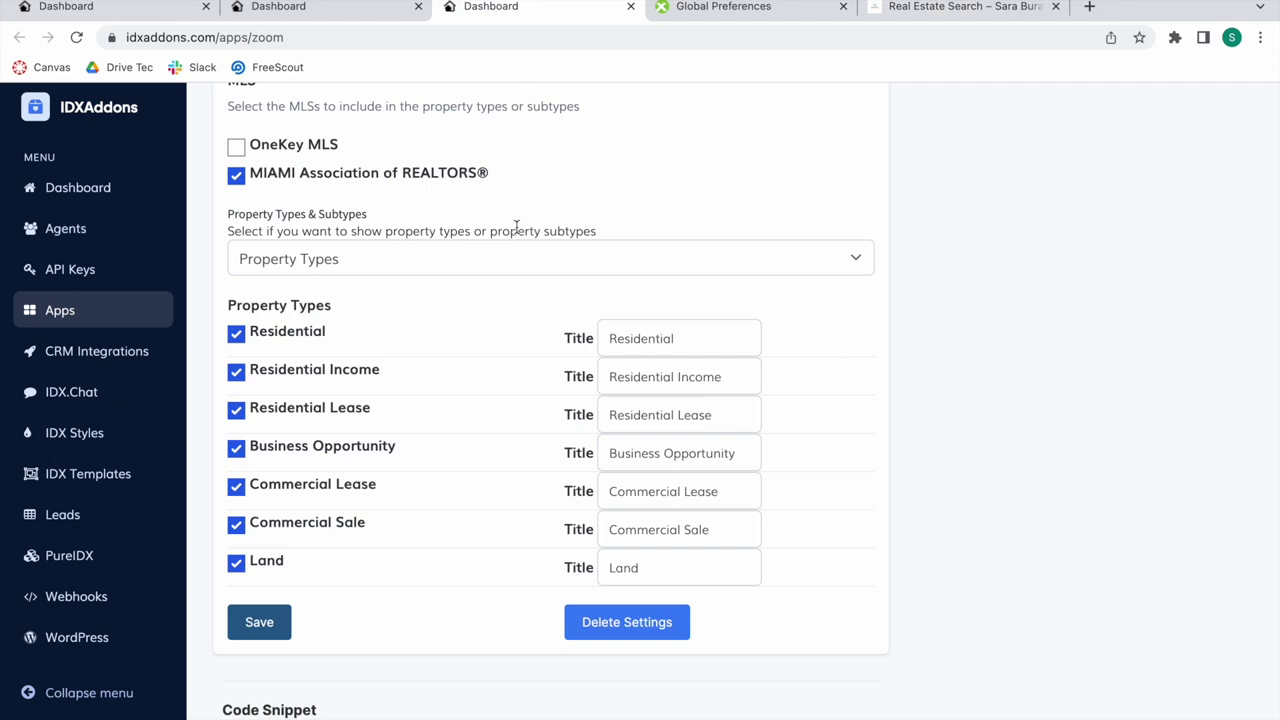
scroll(500, 252, up, 2)
click(575, 178)
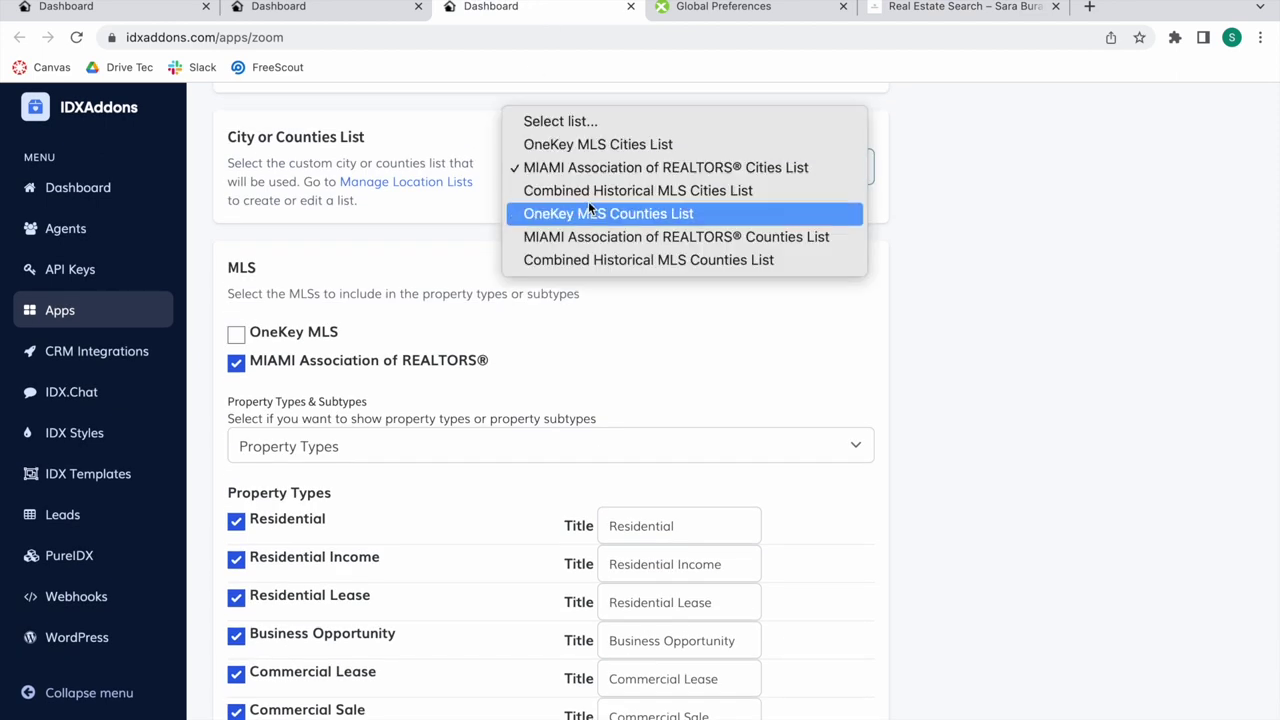
click(610, 414)
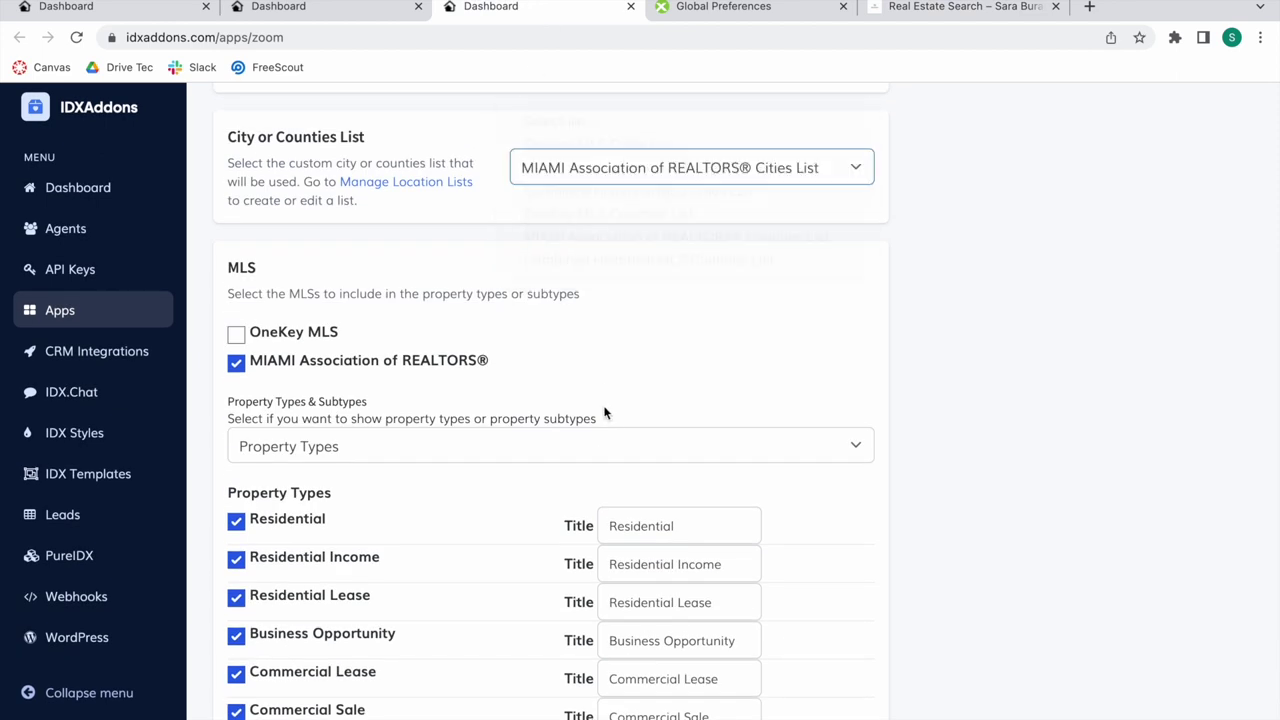
click(237, 333)
click(960, 10)
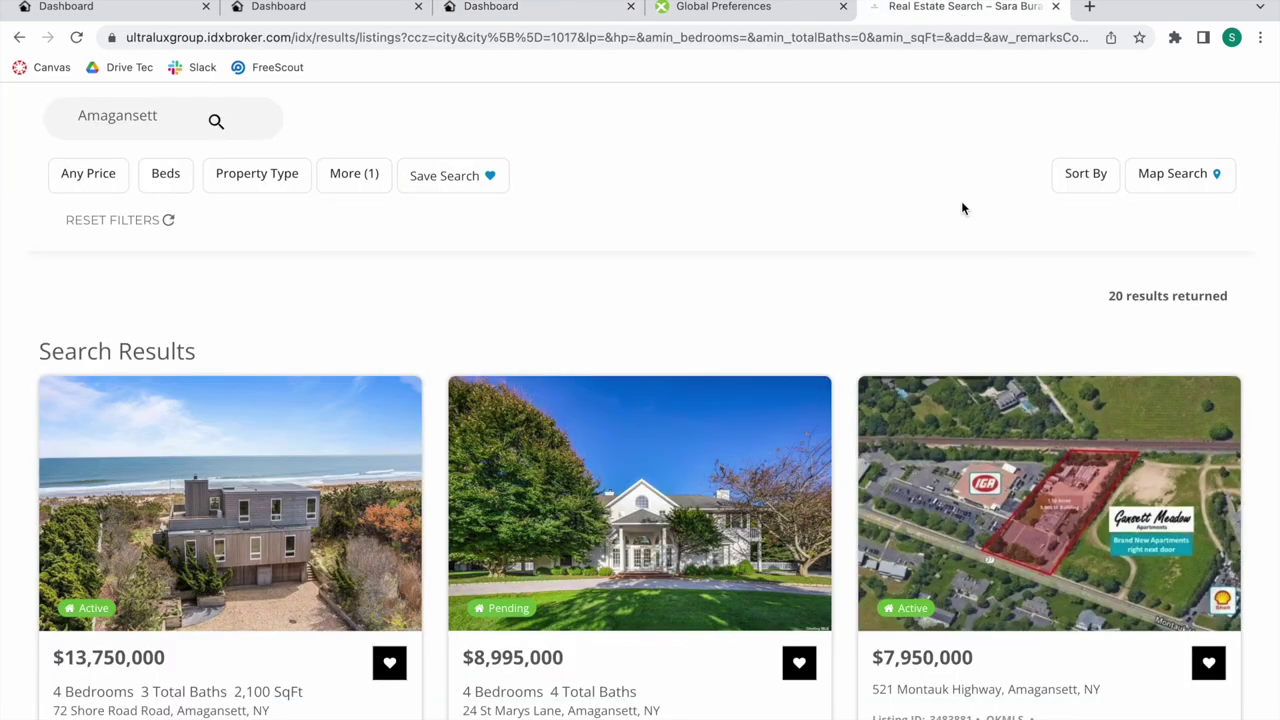
scroll(846, 244, up, 2)
click(543, 12)
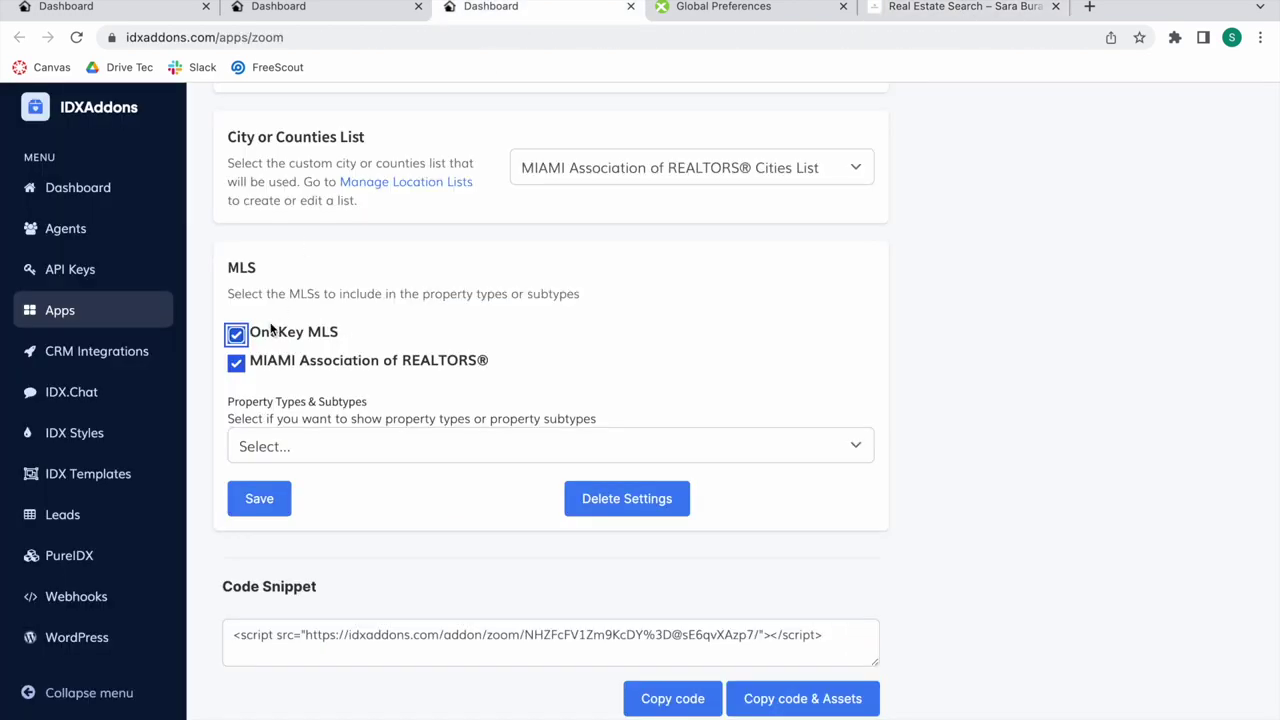
Step: Set the refinement tool to show Property Sub Types and choose Residential Lease for the property subtypes
click(292, 446)
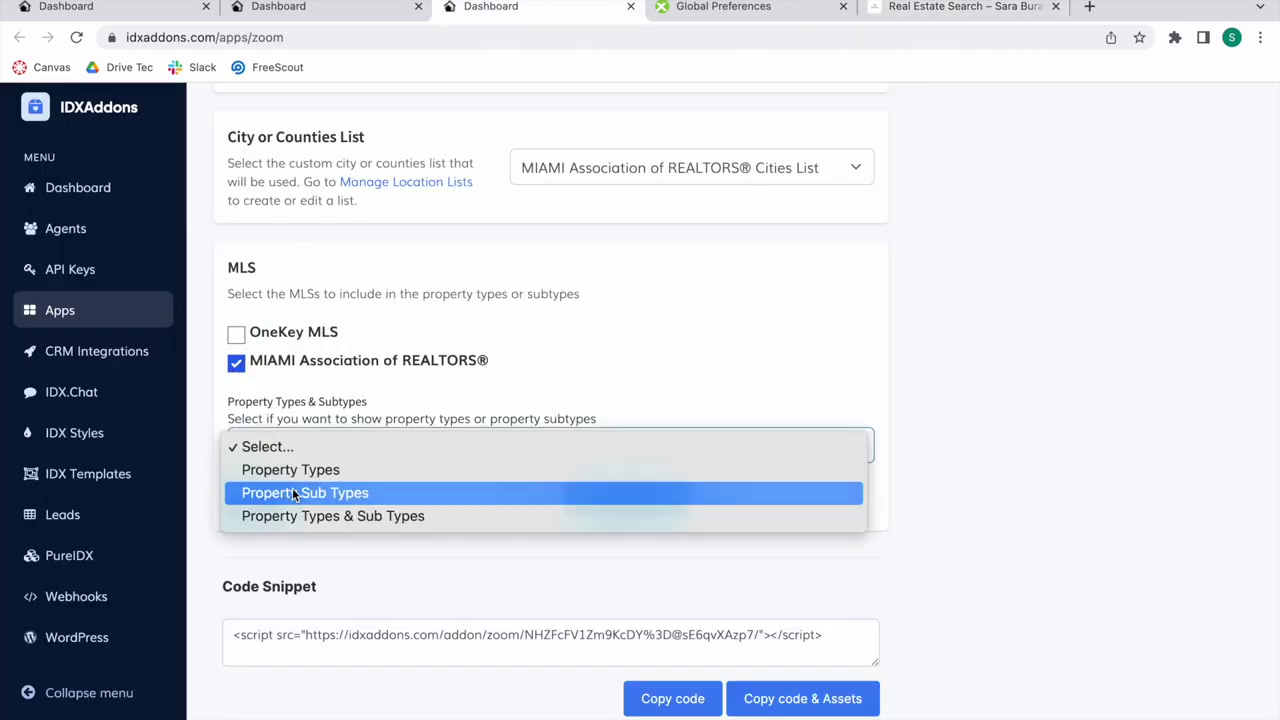
click(292, 487)
scroll(303, 485, down, 1)
click(303, 458)
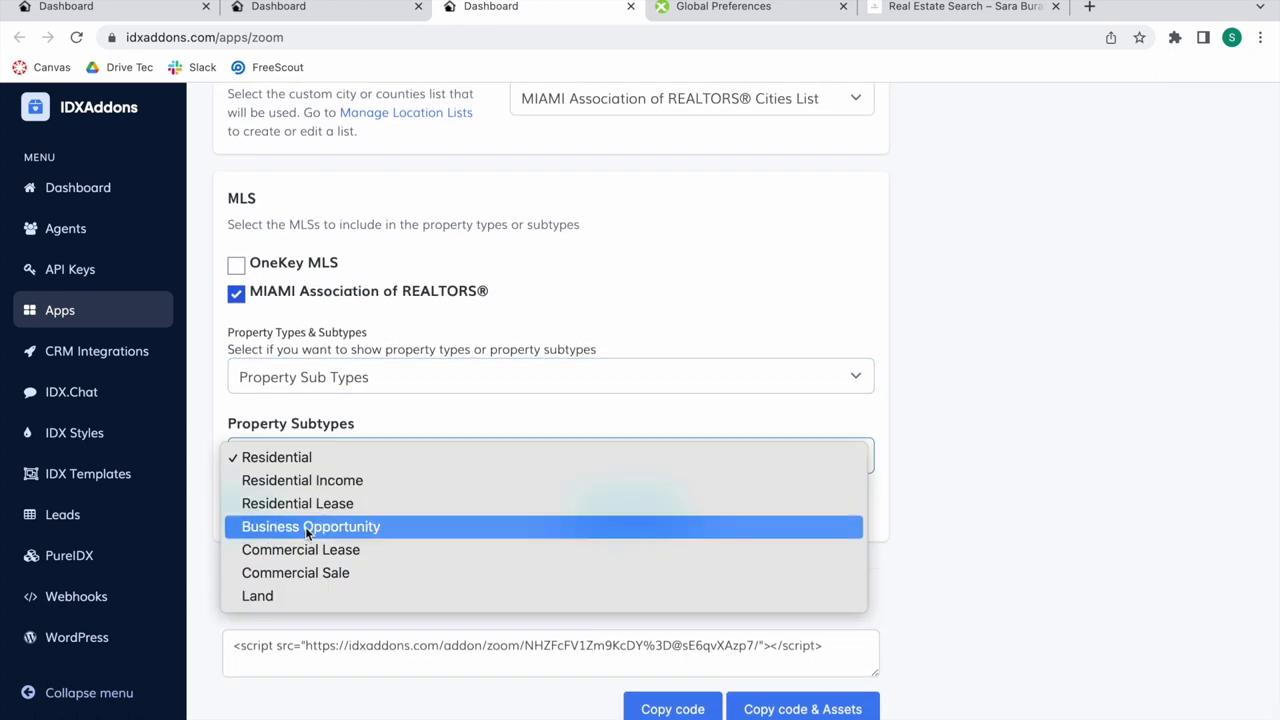
click(303, 505)
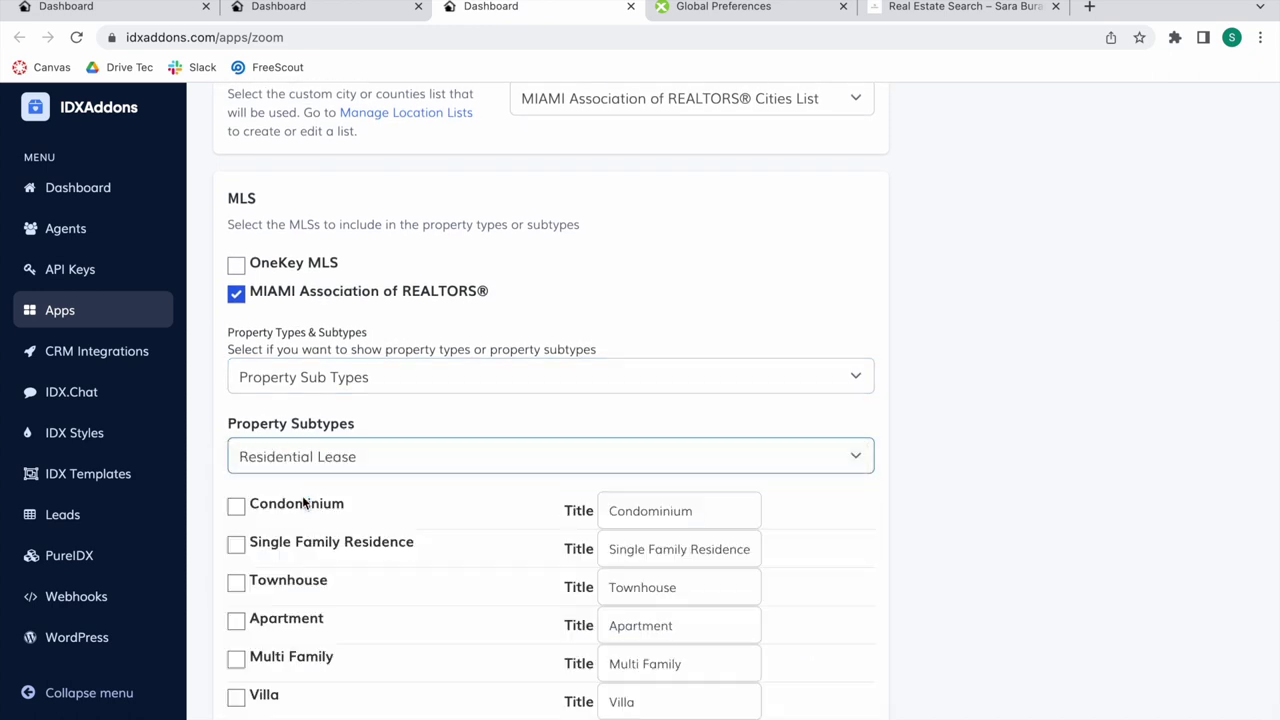
Step: Enable Condominium, Single Family Residence, Townhouse, Villa and Mobile Home as Residential Lease subtypes, and save the settings
scroll(339, 374, down, 3)
click(236, 312)
click(236, 350)
click(236, 389)
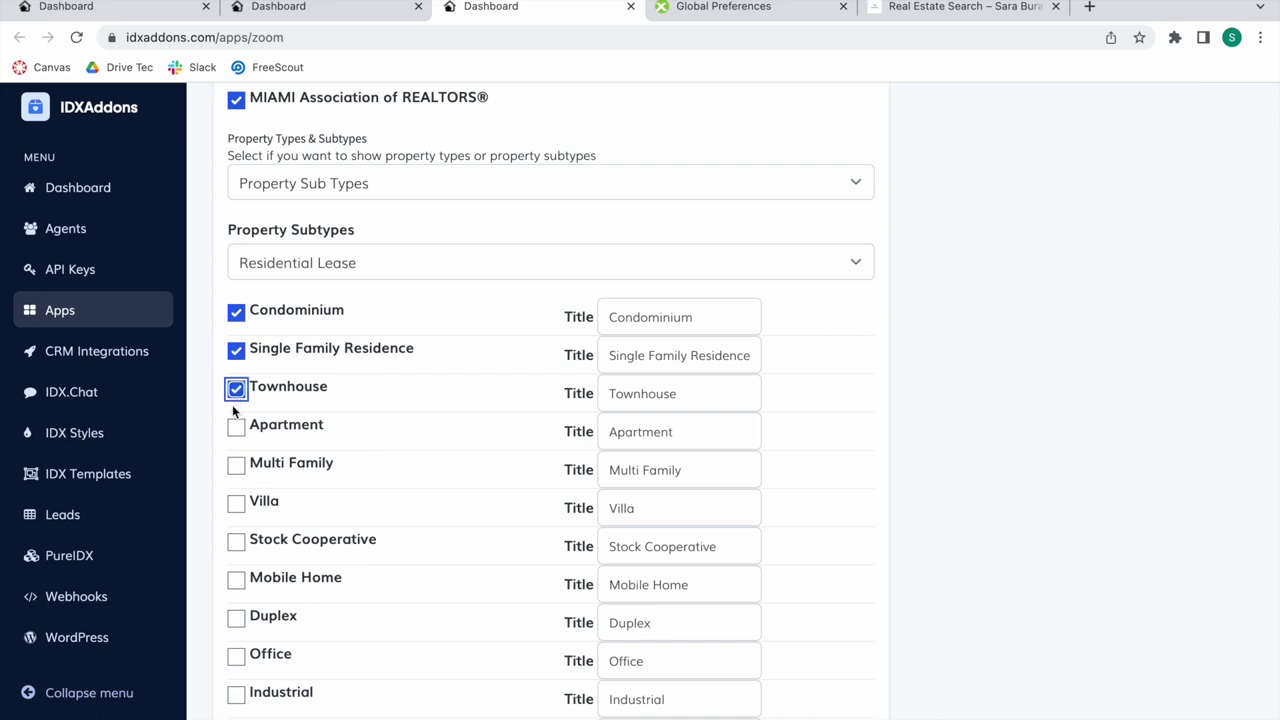
click(236, 503)
scroll(378, 460, down, 3)
click(236, 418)
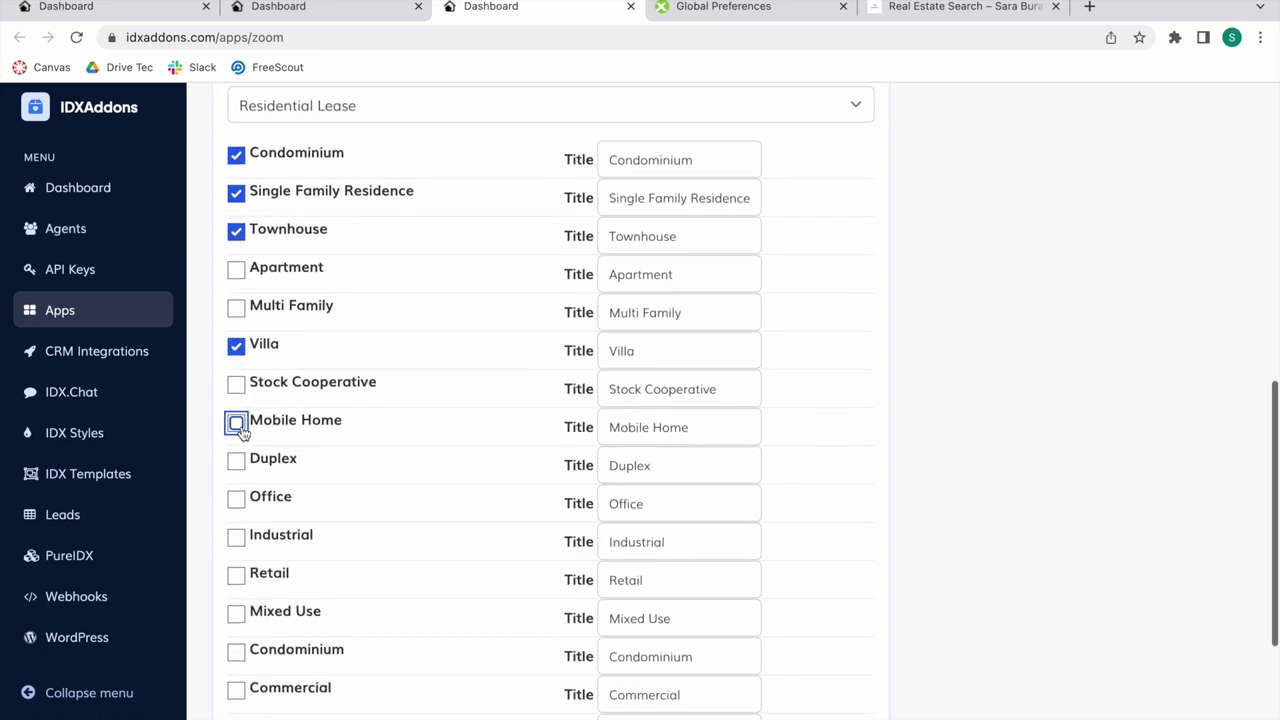
scroll(464, 517, down, 5)
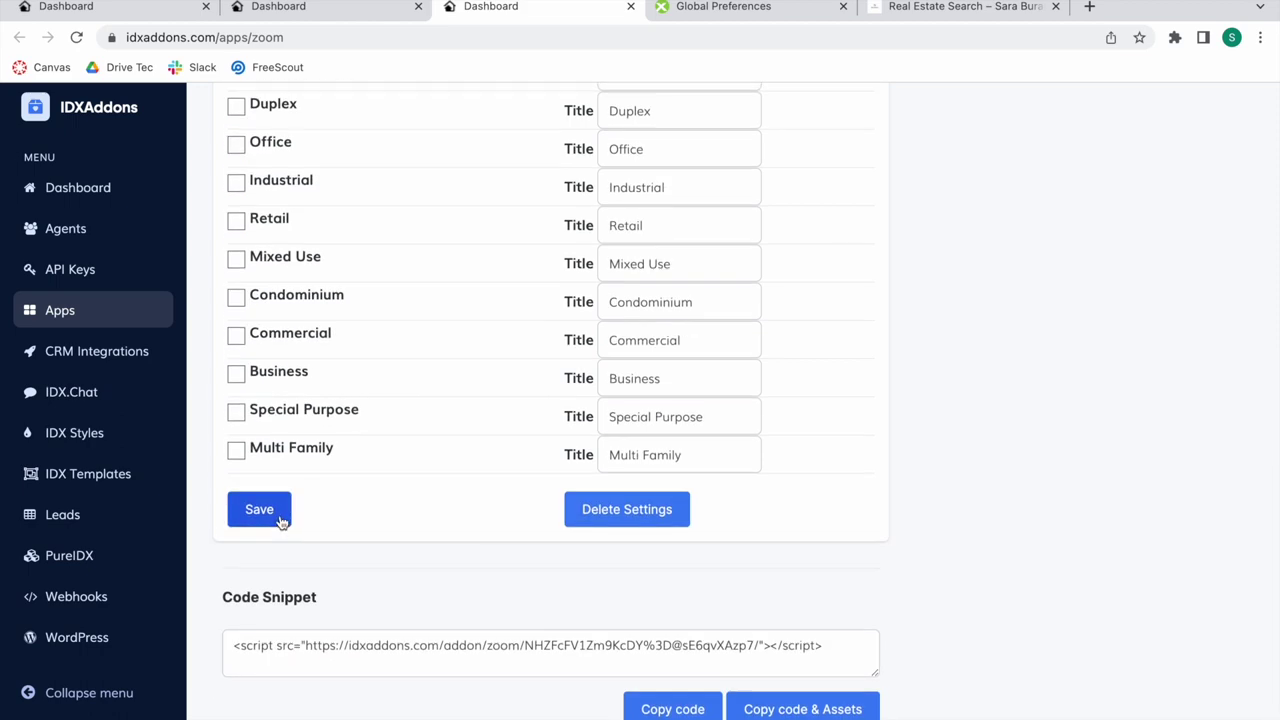
Step: Verify the enabled subtypes in the Property Type filter on the search results page
click(960, 7)
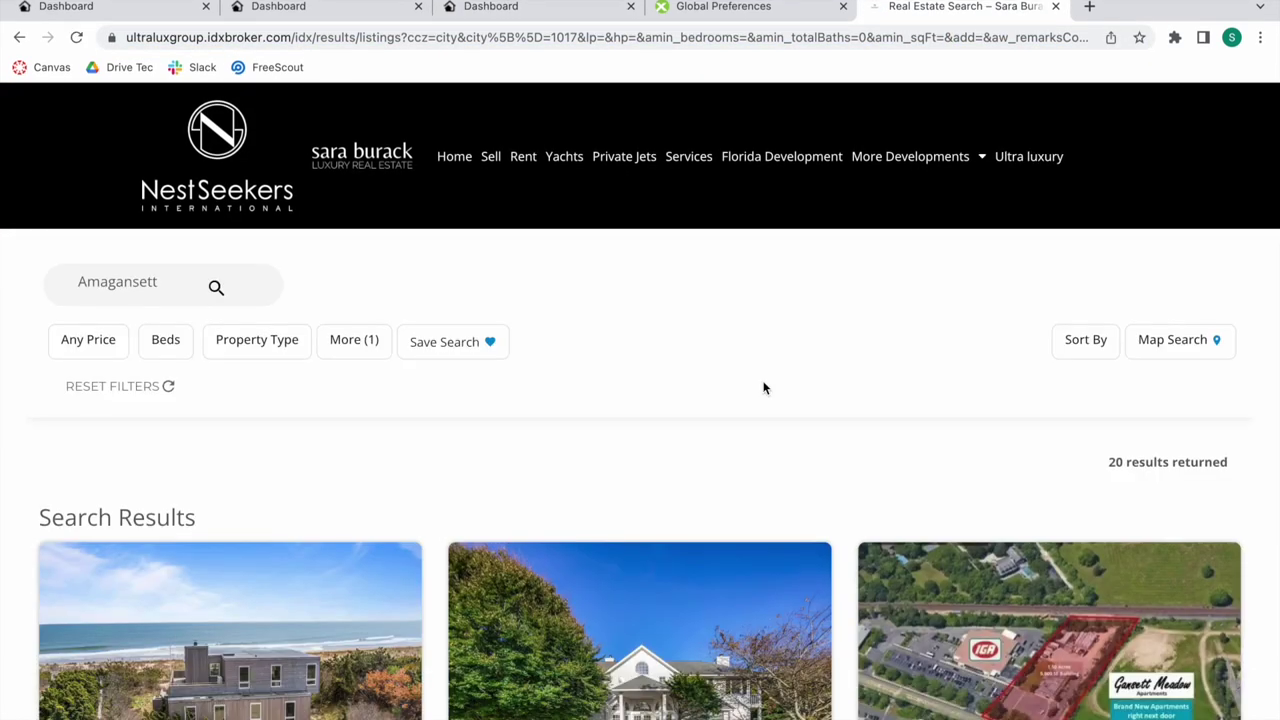
click(305, 345)
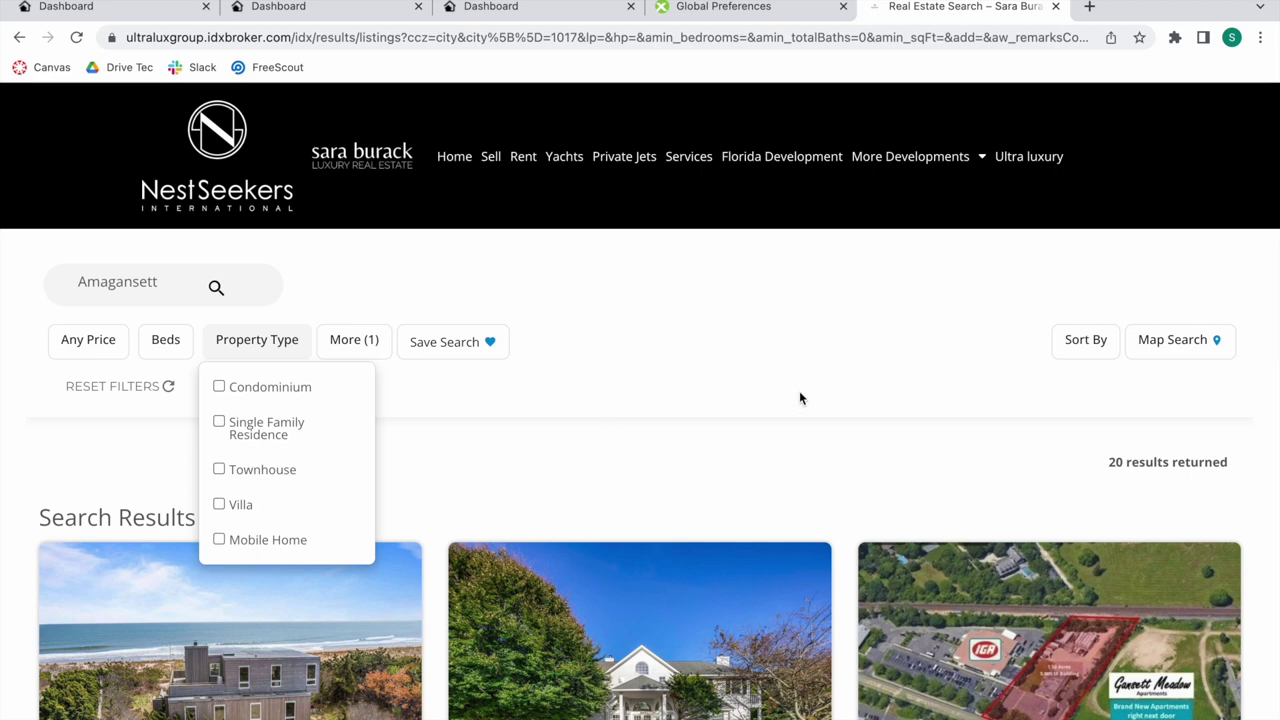
Step: Change the refinement tool's Property Types & Subtypes option in IDXAddons to Property Types & Sub Types
click(495, 7)
scroll(534, 130, up, 5)
click(534, 126)
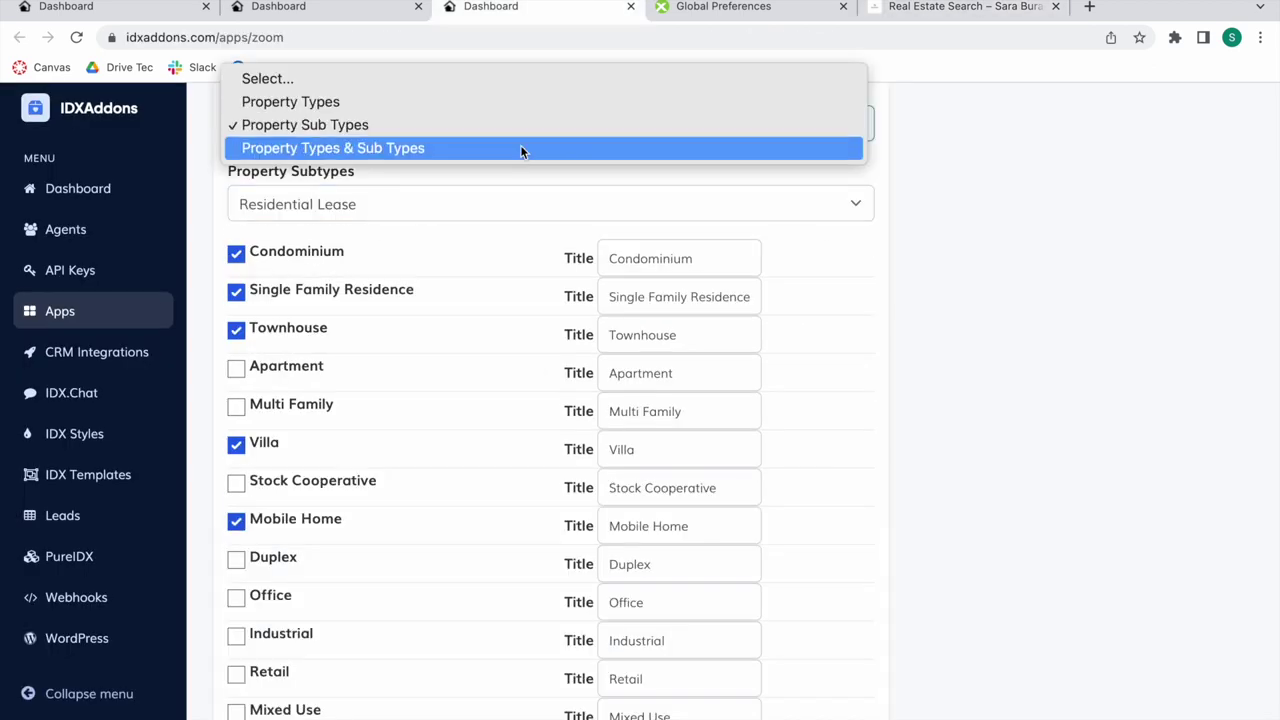
click(517, 148)
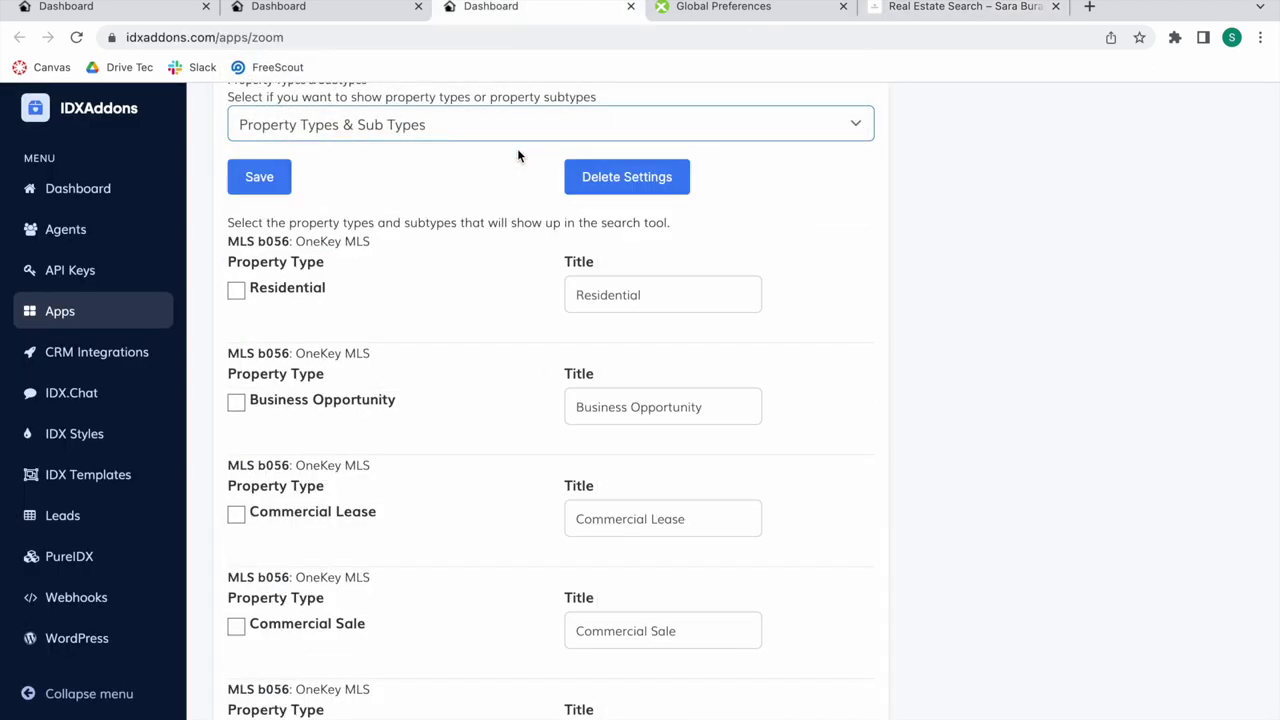
Step: Briefly enable and disable the OneKey MLS property types Residential, Business Opportunity and Commercial Lease to check for subtypes
click(236, 290)
click(236, 290)
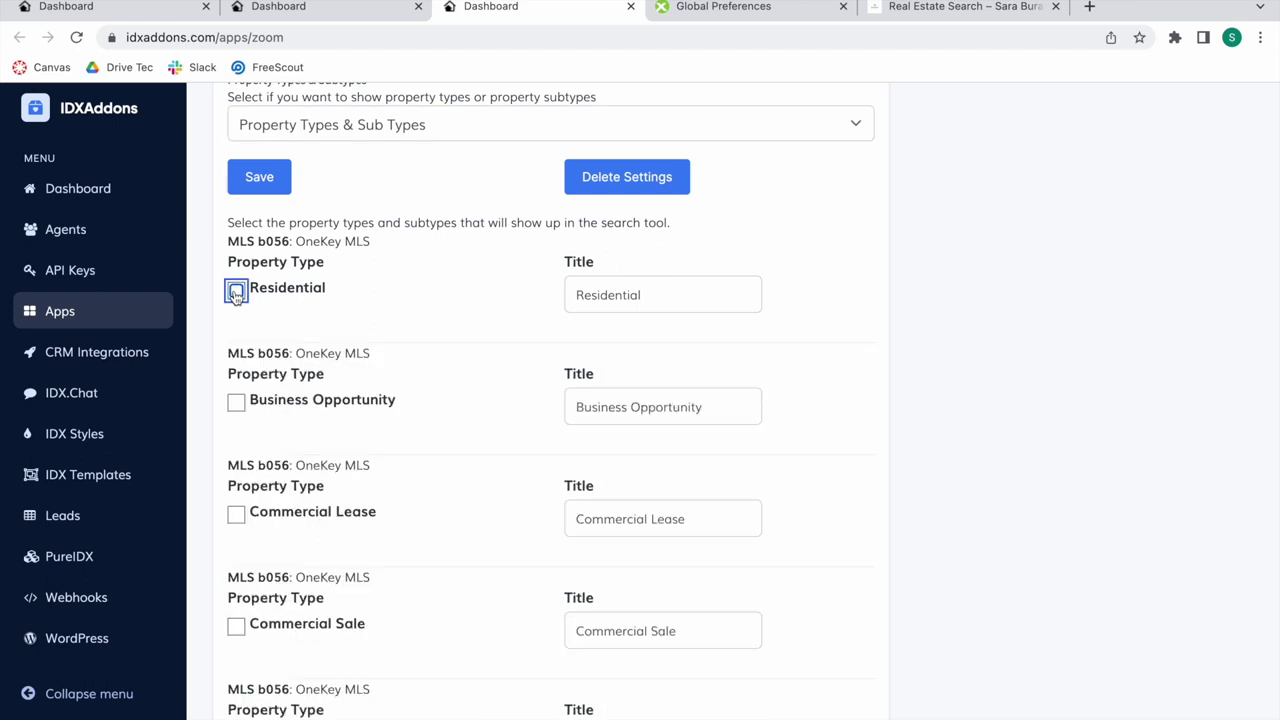
click(236, 403)
click(236, 403)
scroll(238, 390, down, 2)
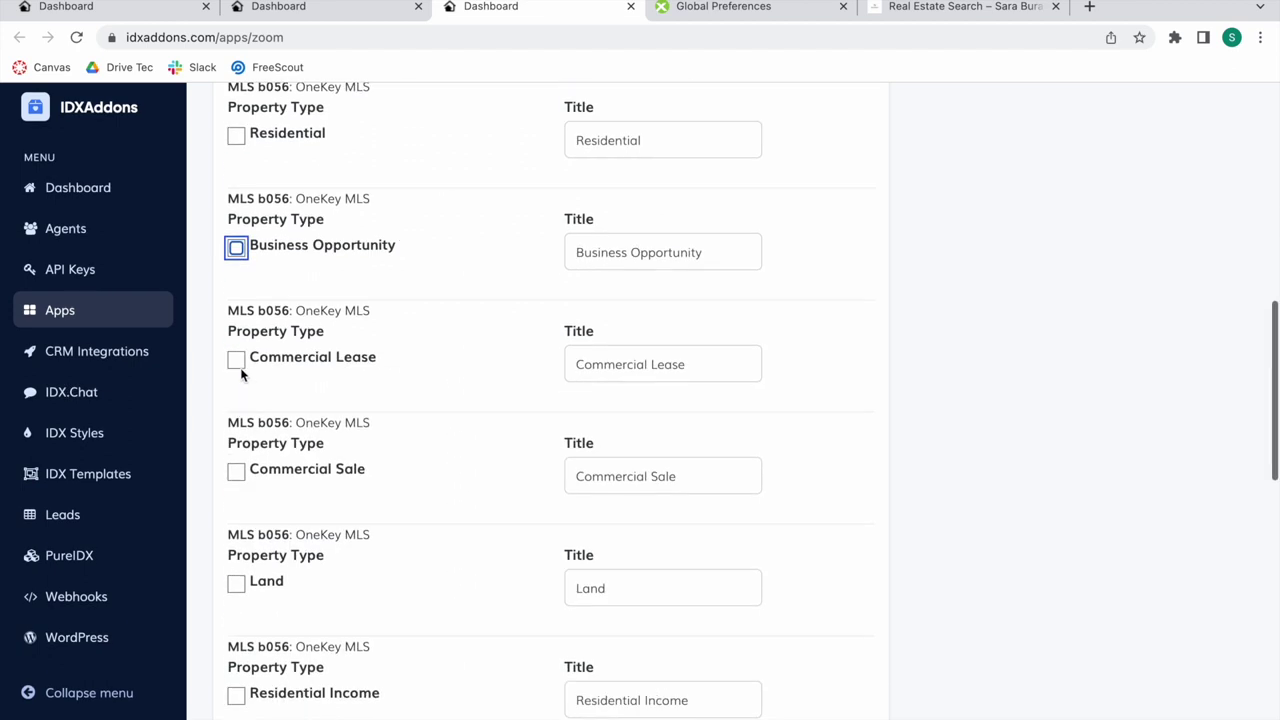
click(237, 360)
click(237, 364)
scroll(343, 580, down, 3)
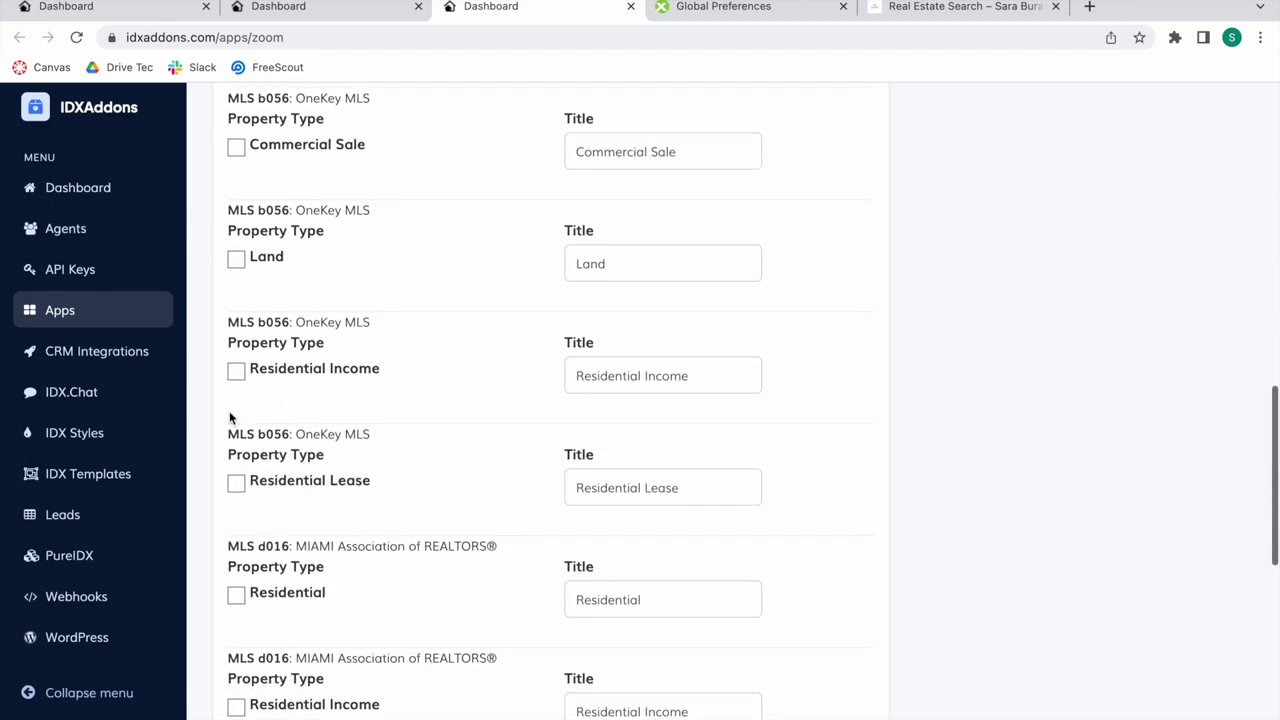
Step: Enable the OneKey MLS Residential Income property type and examine its subtypes and the Multi Family title field
click(236, 373)
click(236, 372)
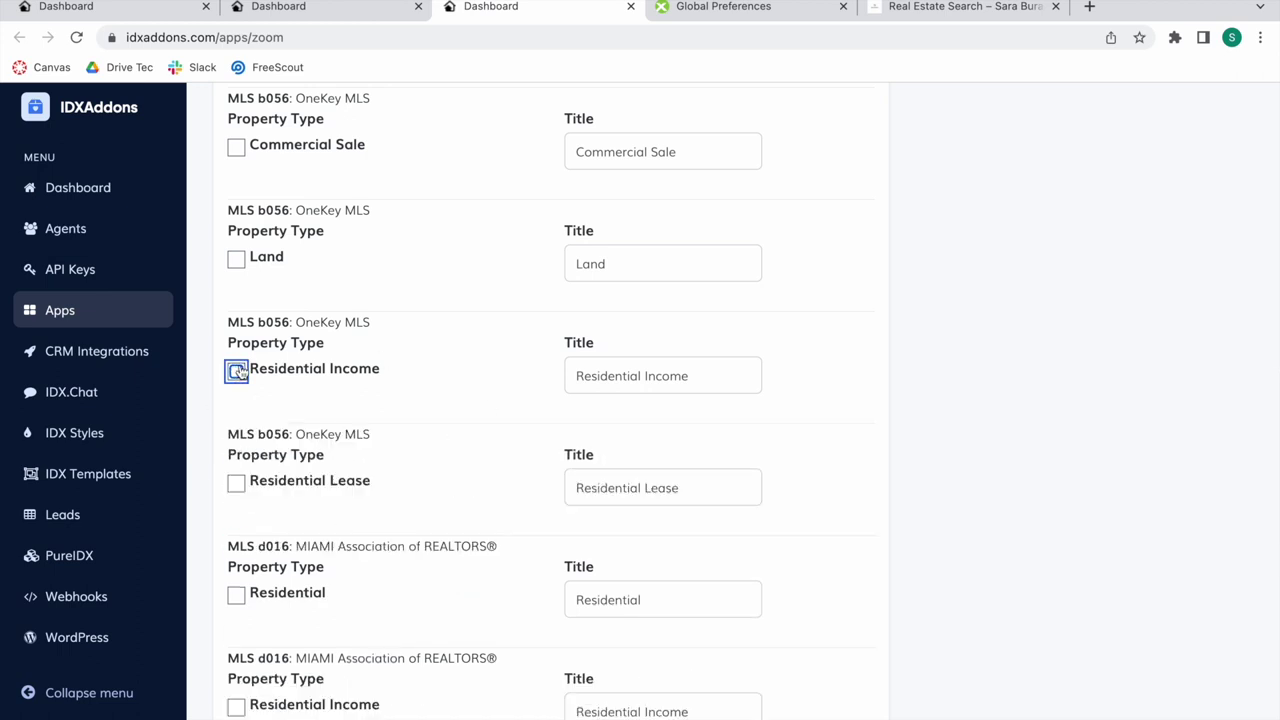
click(236, 371)
drag(623, 454, 455, 455)
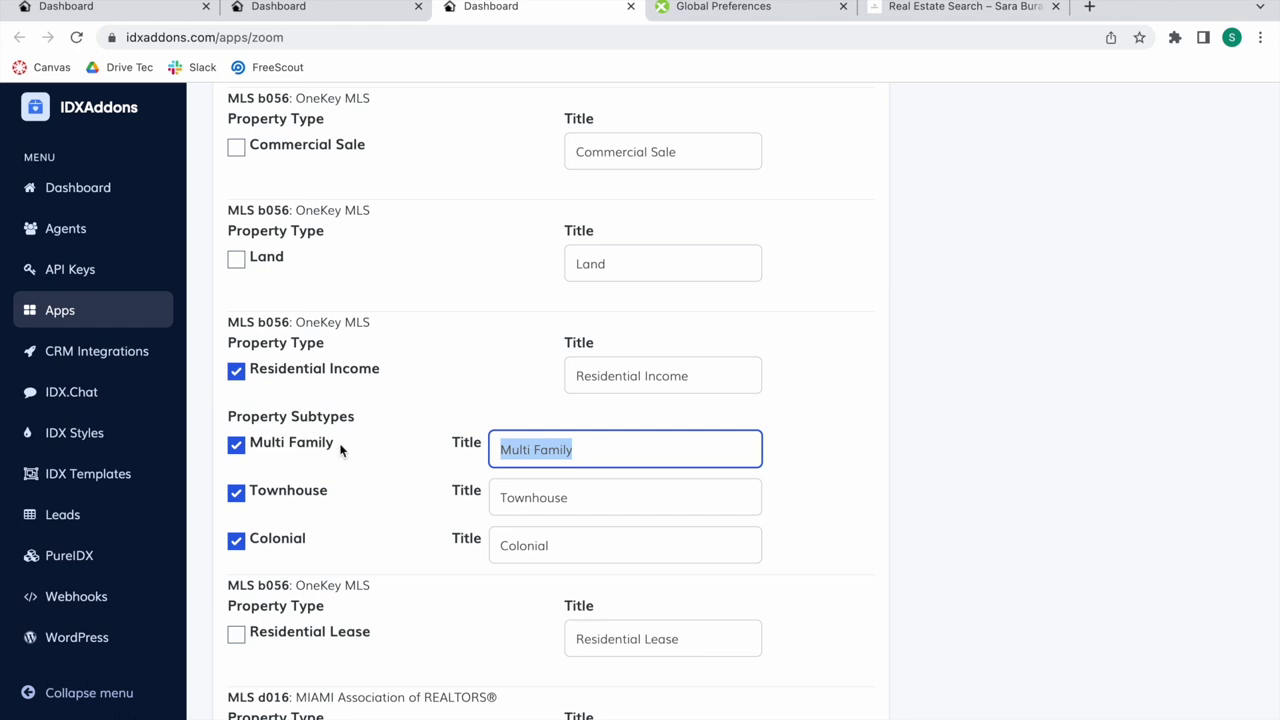
scroll(320, 410, down, 8)
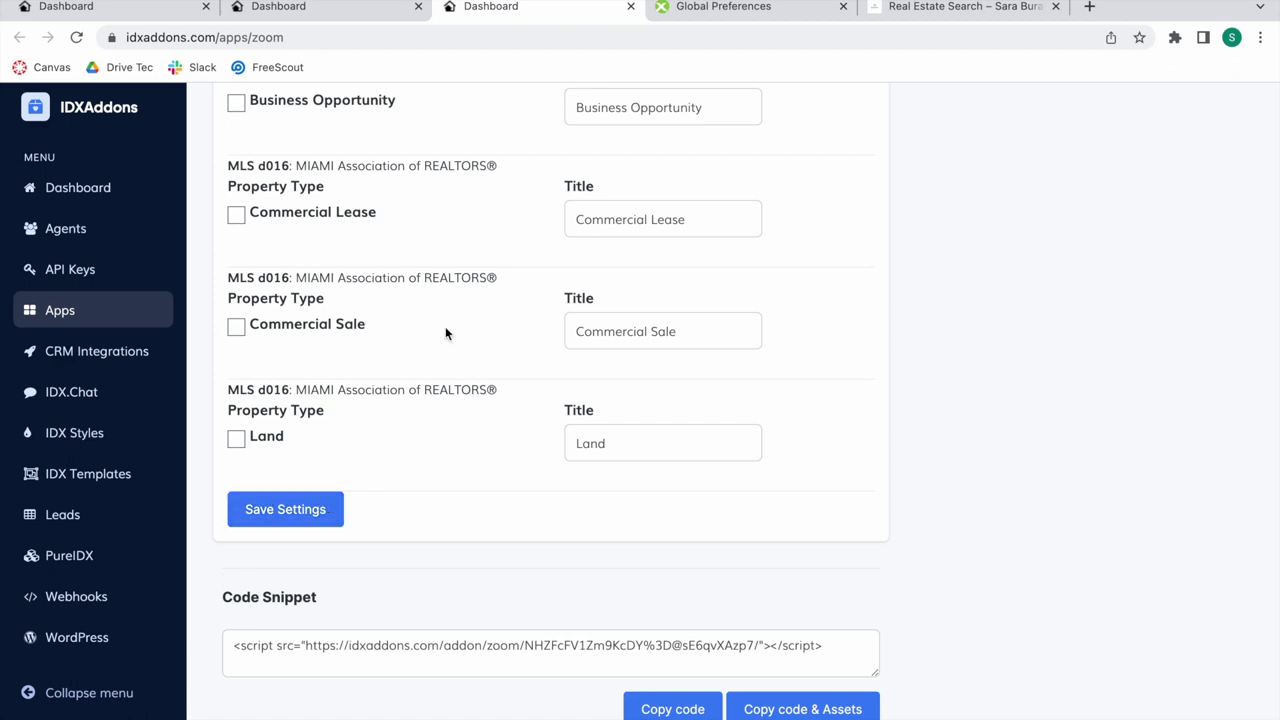
scroll(446, 333, up, 15)
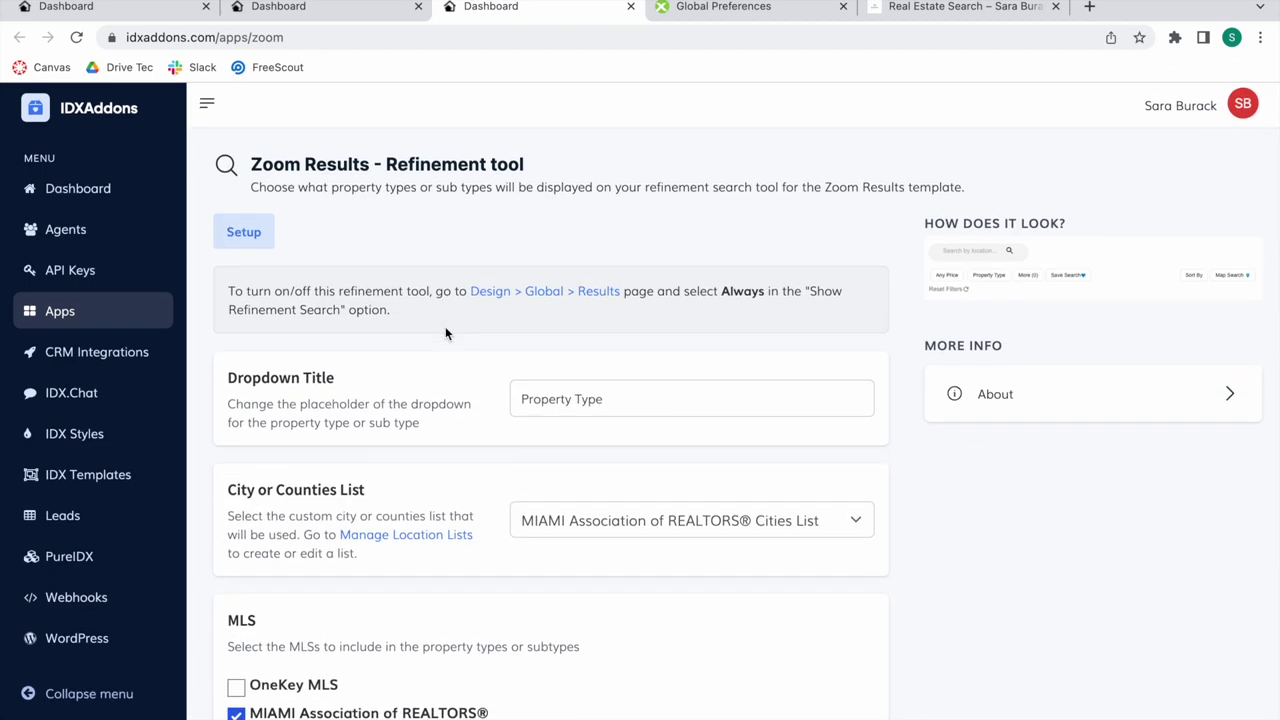
Step: Review the listings on the real estate search results page and the Refinement Search setting in IDX Broker's Global Preferences
drag(248, 165, 557, 163)
click(557, 163)
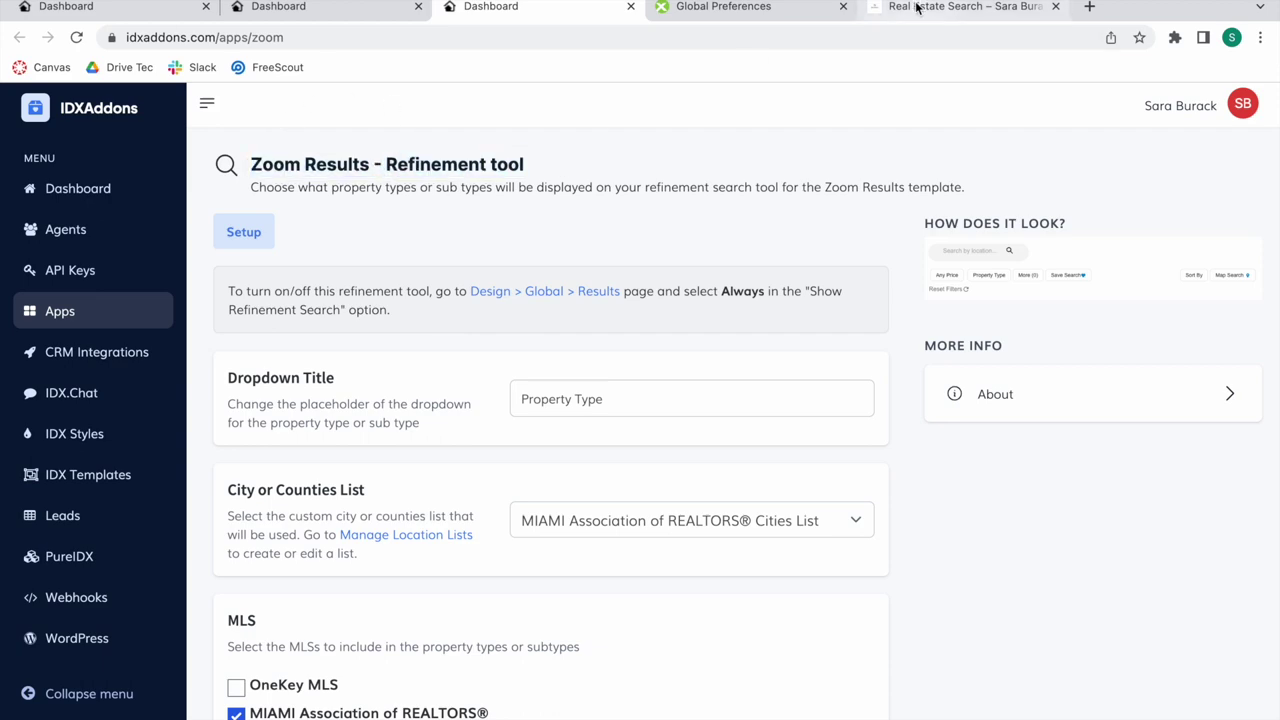
click(955, 8)
scroll(664, 311, down, 7)
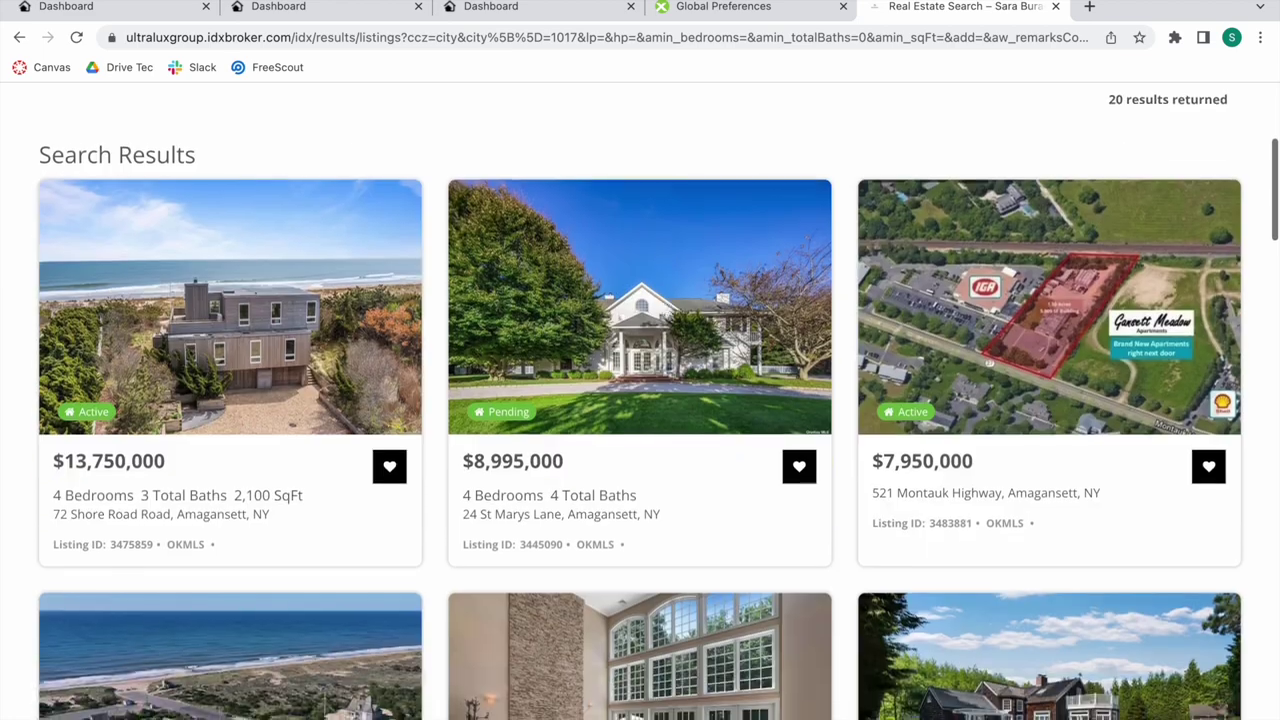
click(722, 8)
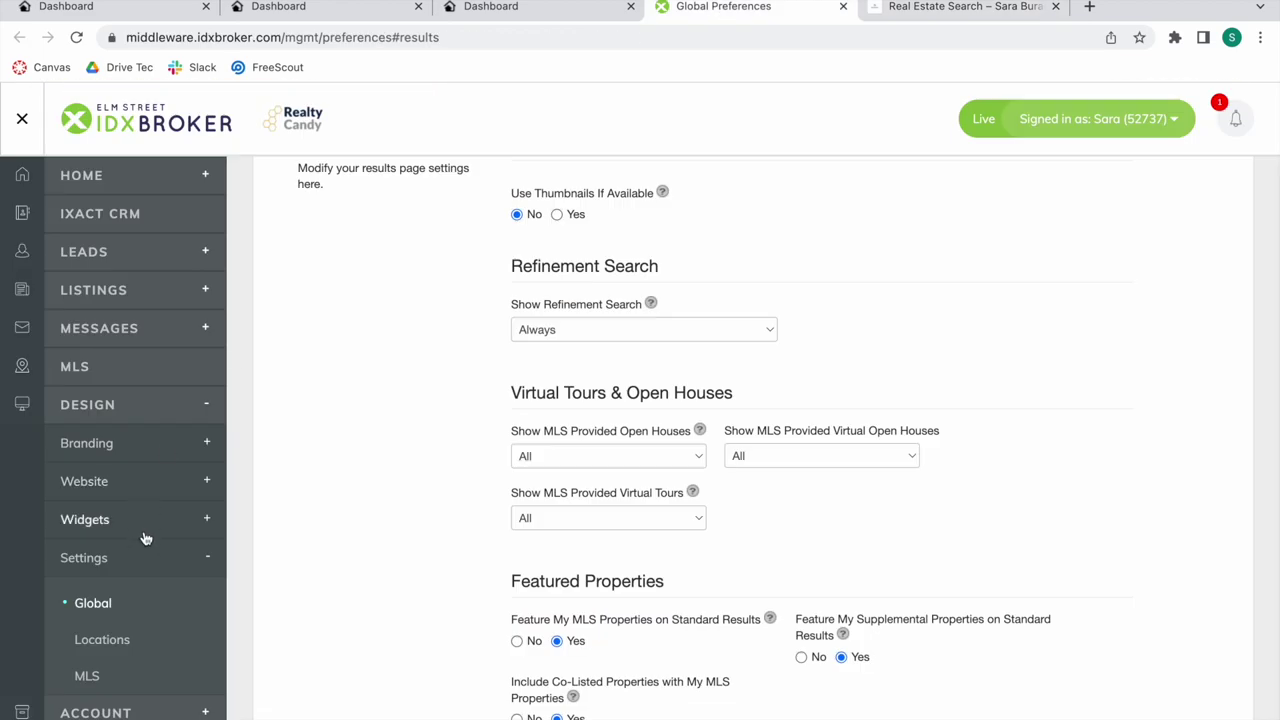
Step: Switch to IDXAddons, open the results template setup from IDX Templates, and locate Zoom Results among the available templates
click(451, 8)
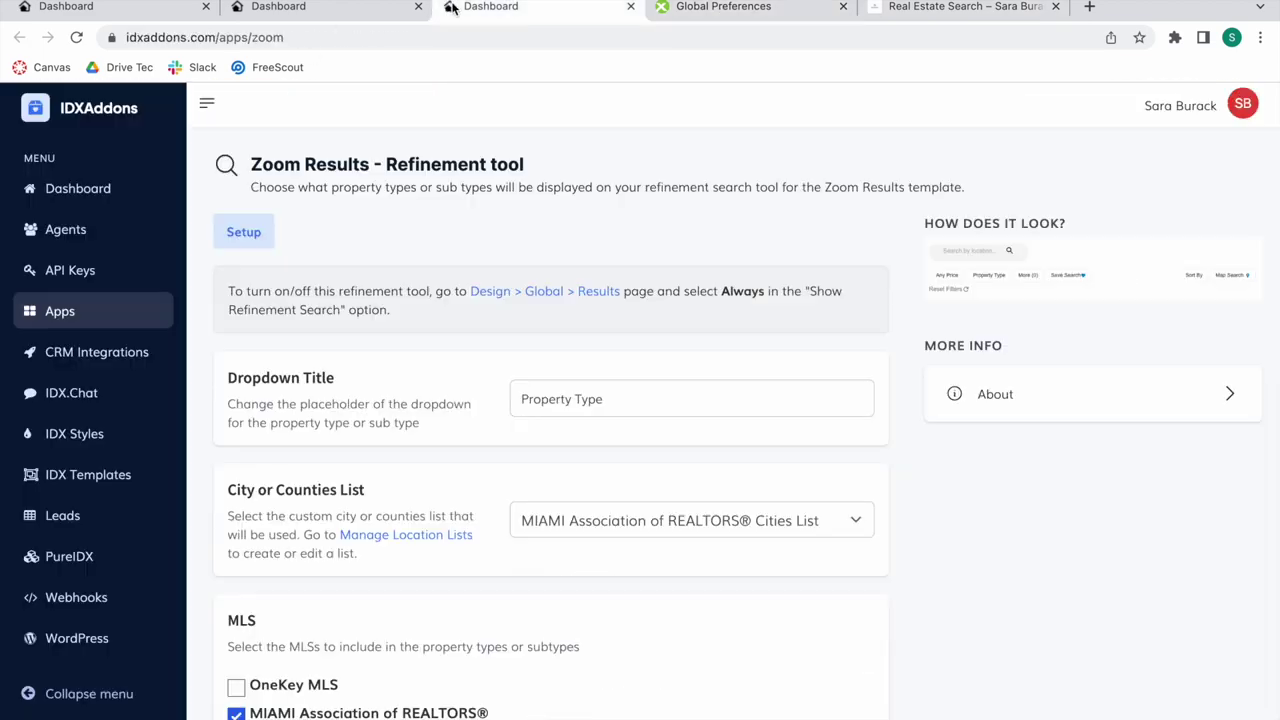
click(130, 478)
scroll(921, 642, down, 3)
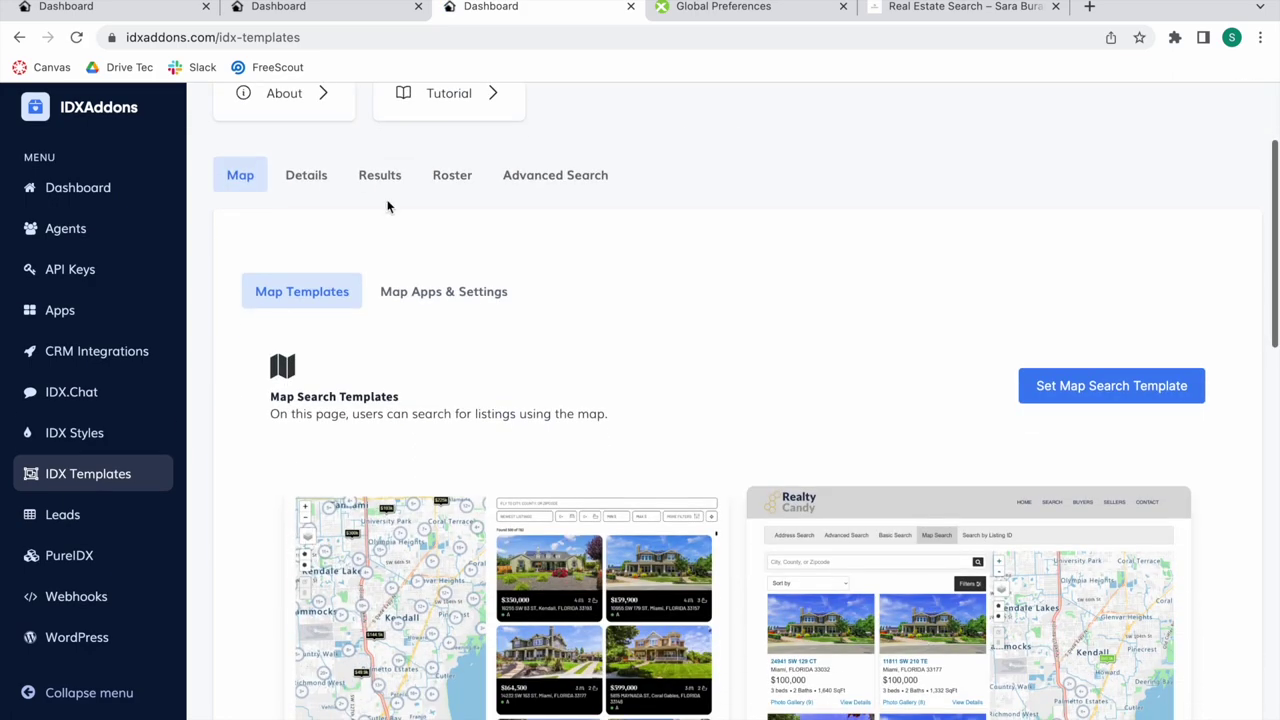
click(375, 180)
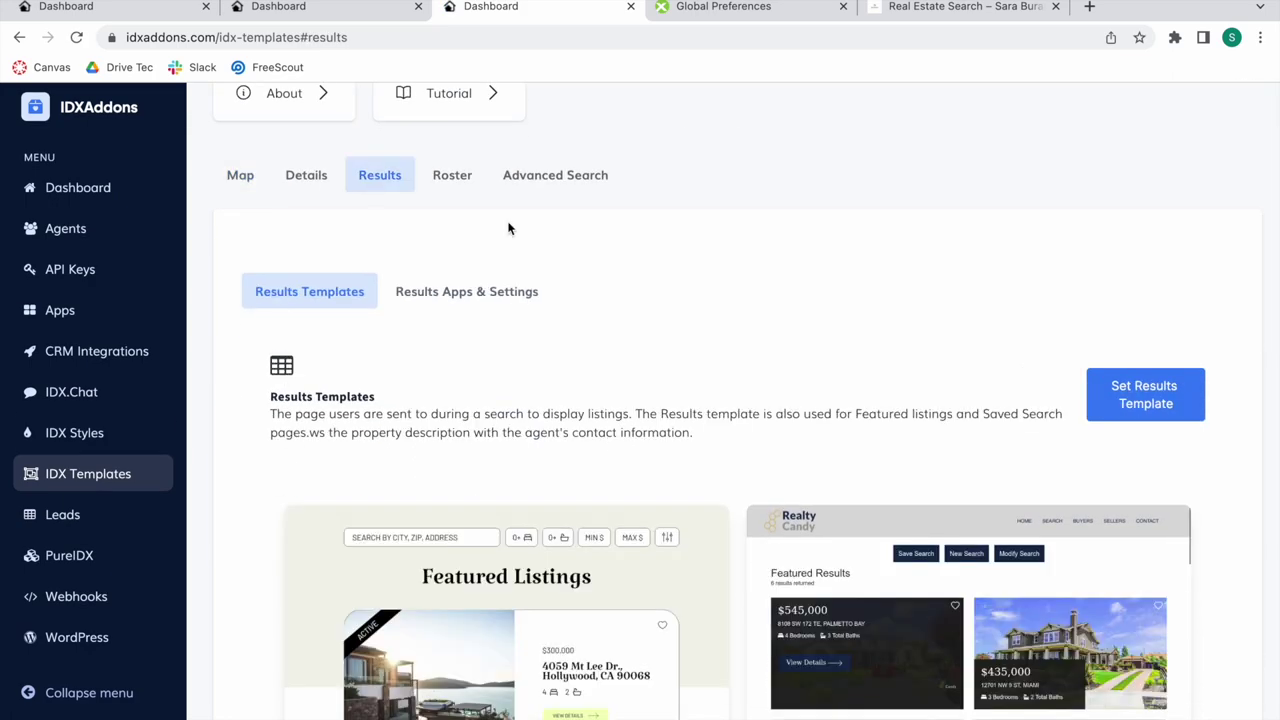
click(1146, 394)
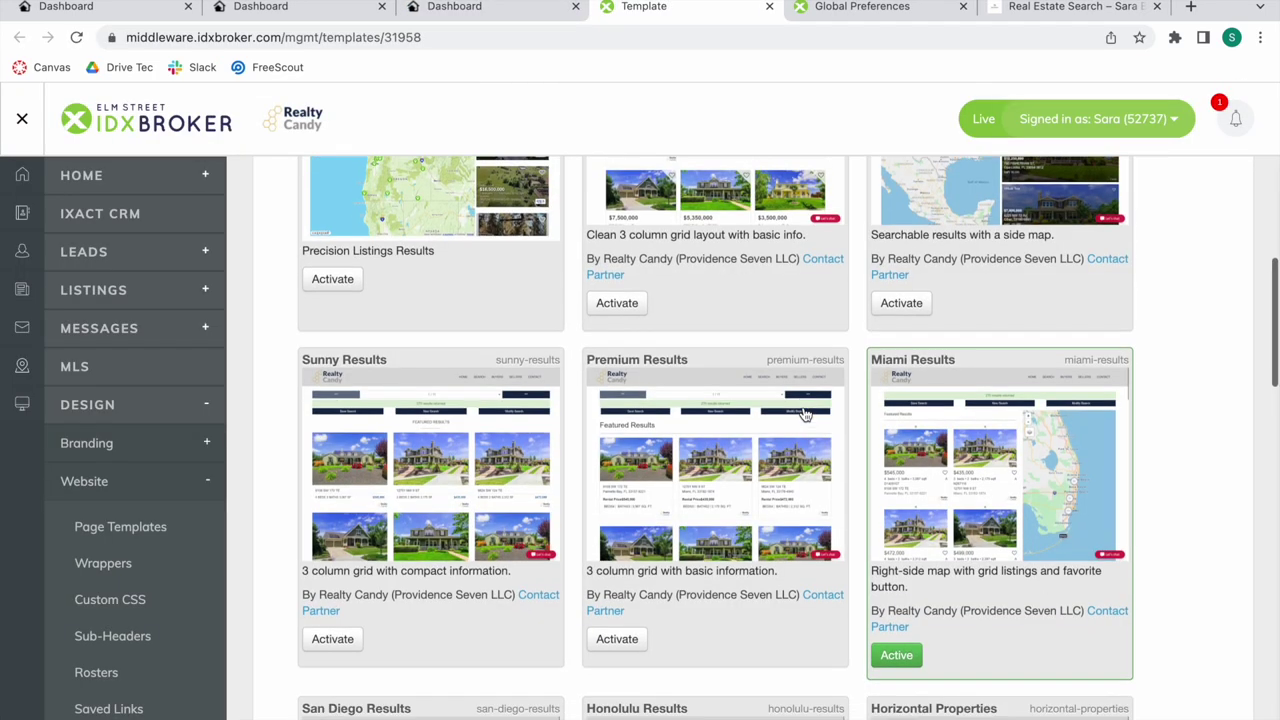
scroll(805, 414, down, 7)
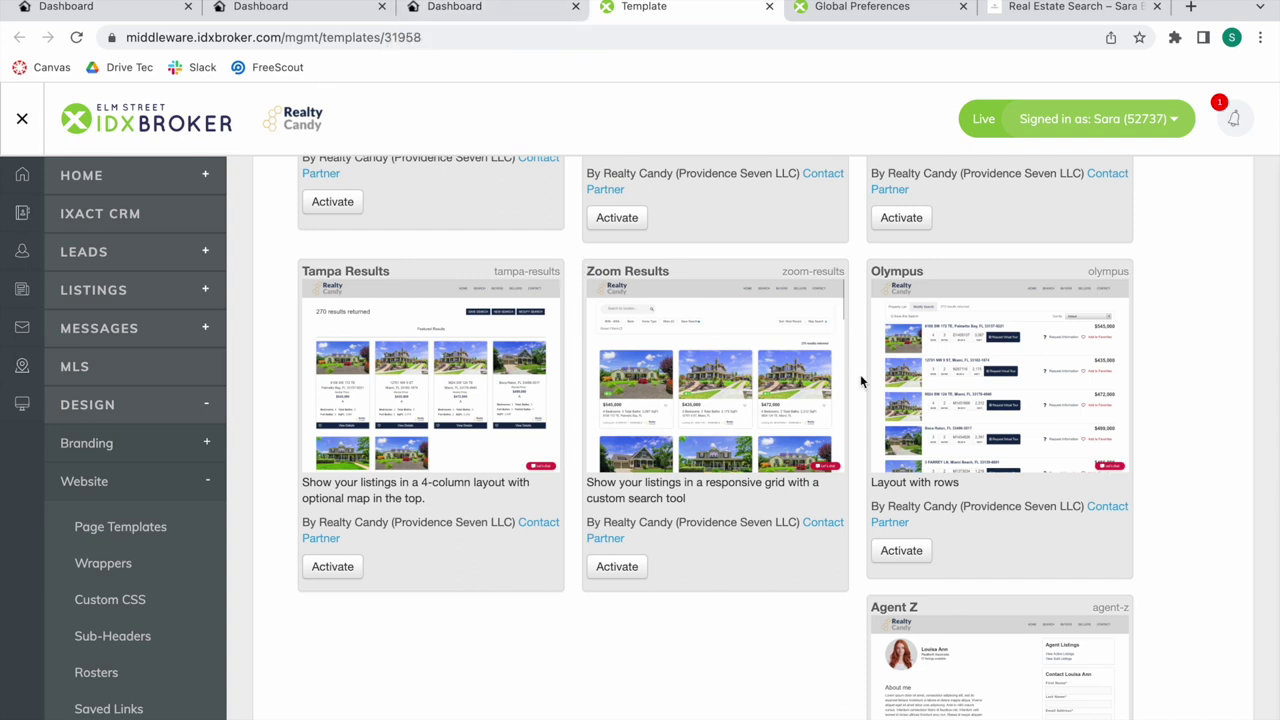
scroll(982, 544, down, 1)
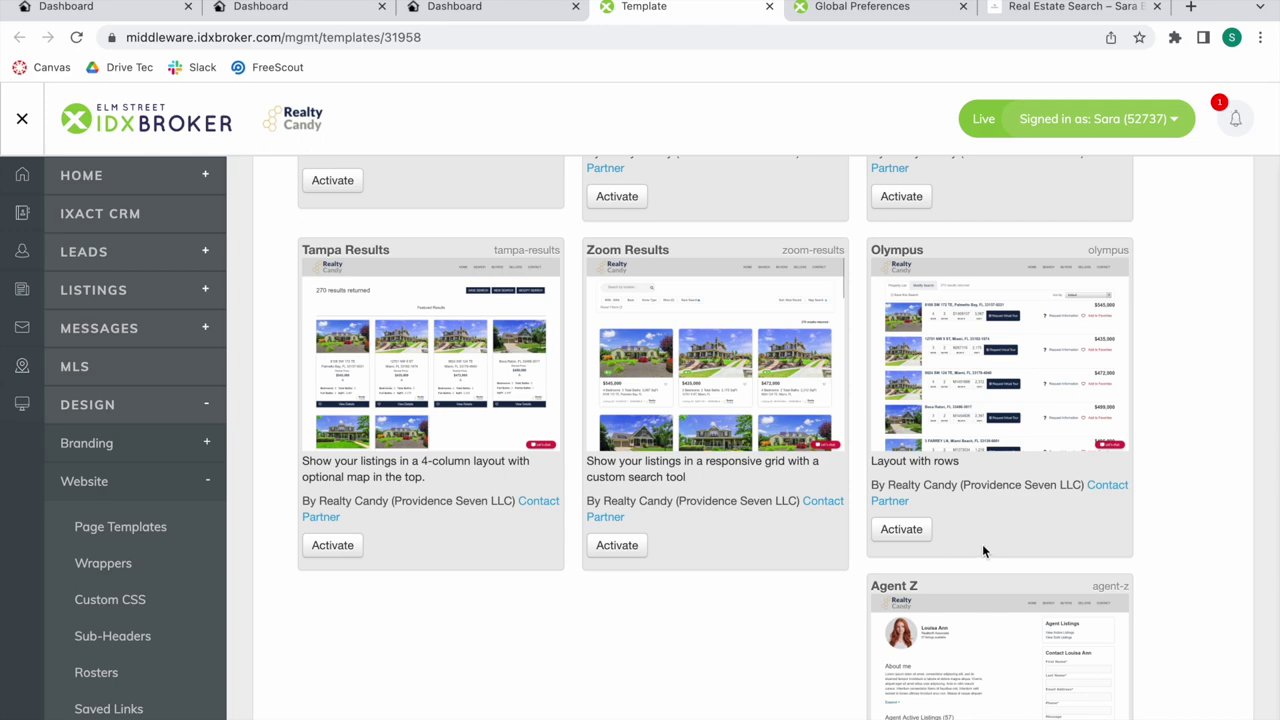
Step: Return to the IDX Templates page in IDXAddons and open realtycandy.com/free/ in a new browser tab
click(480, 10)
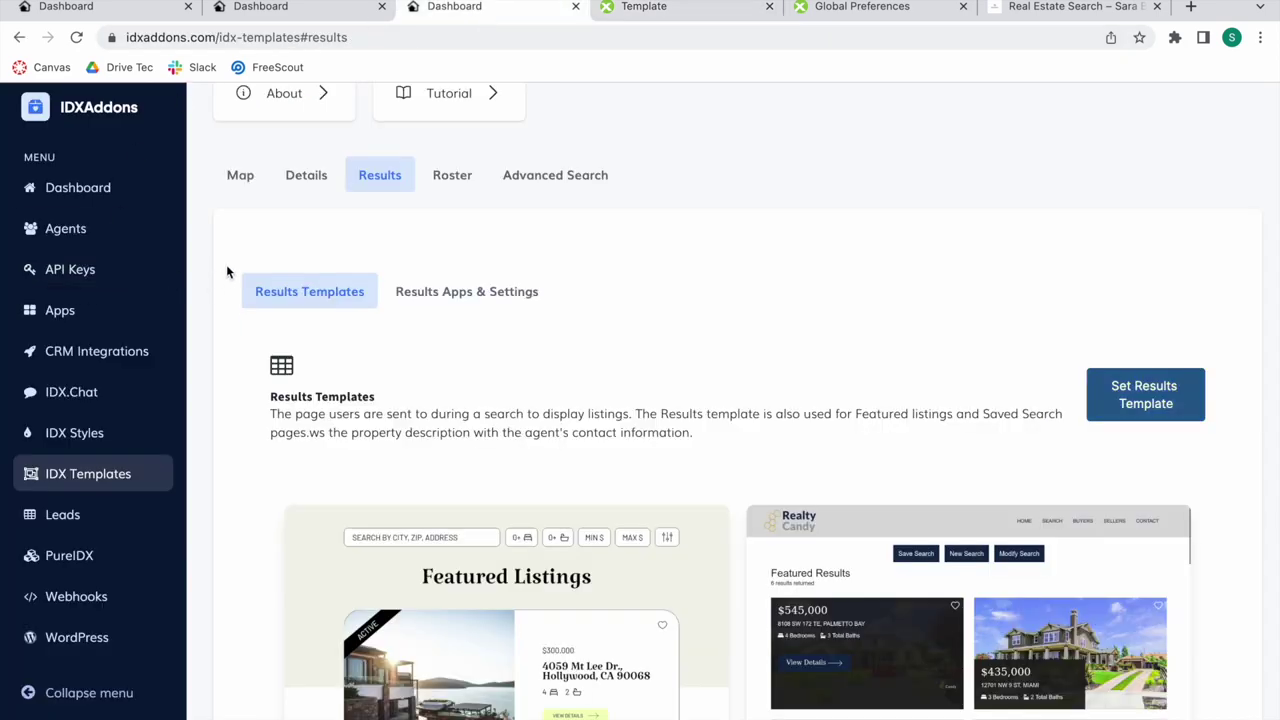
scroll(109, 303, up, 5)
scroll(109, 303, down, 2)
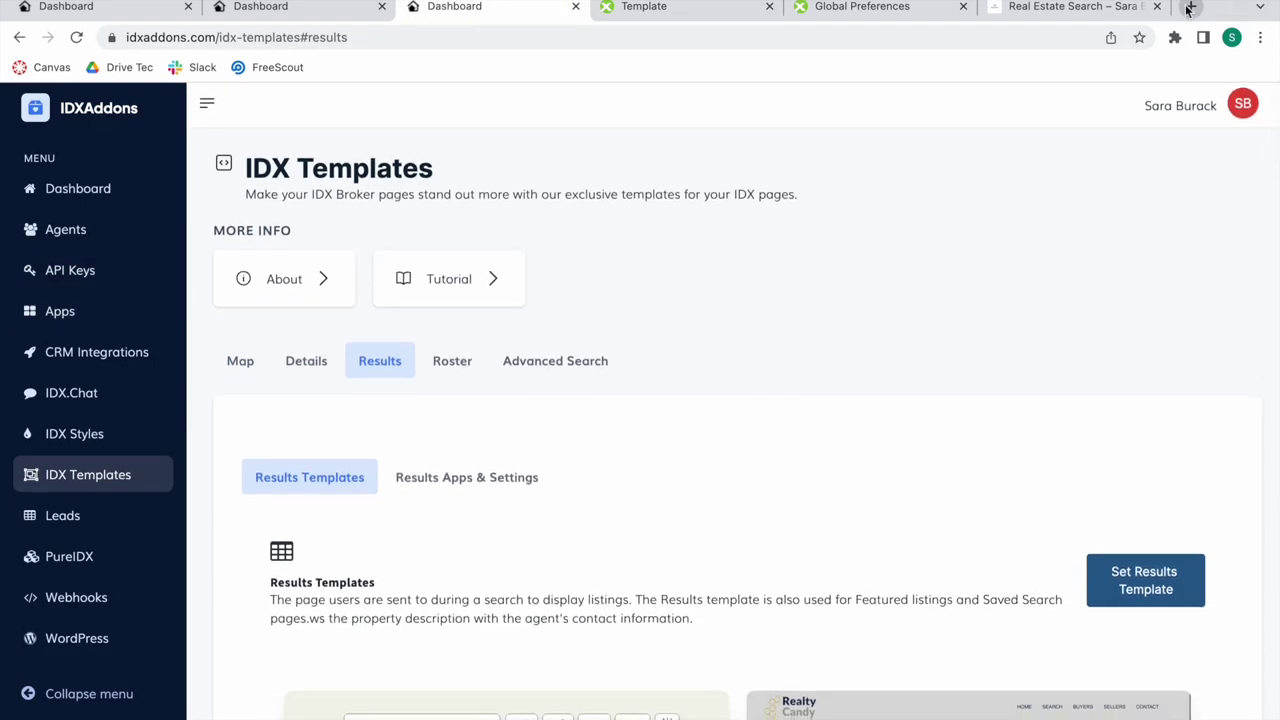
click(1190, 6)
text(real)
click(764, 176)
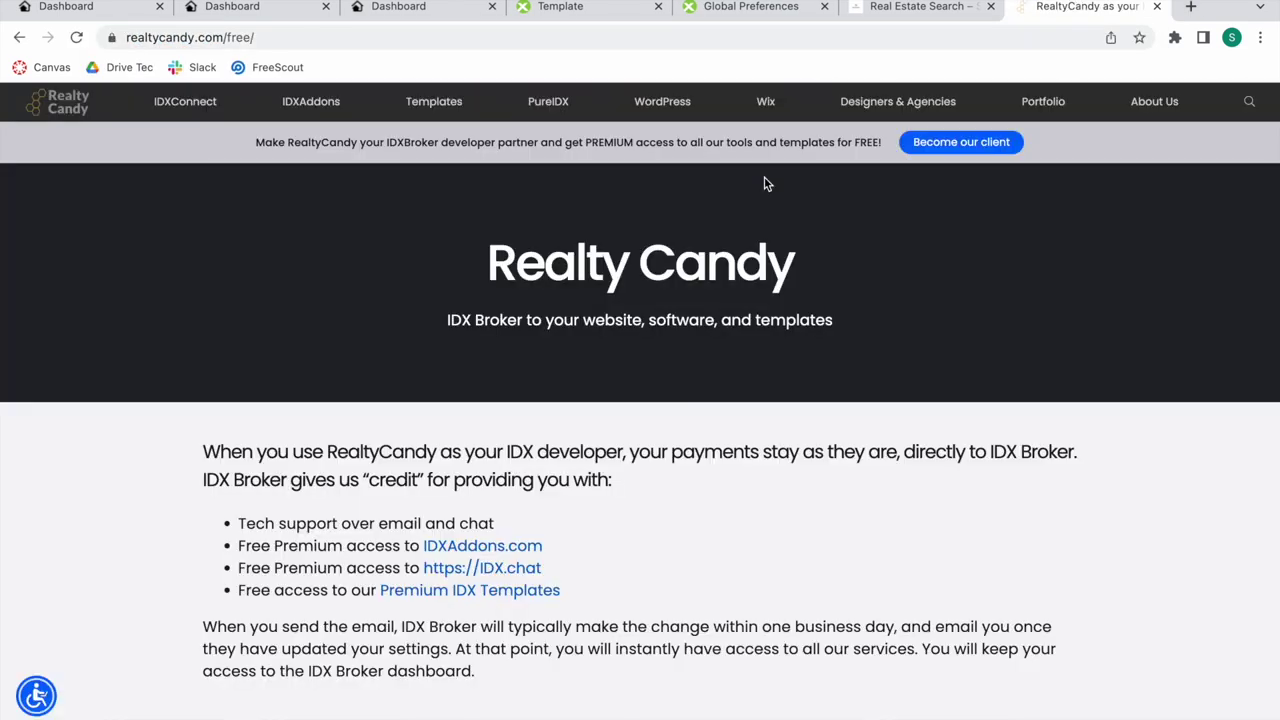
Step: Review the free access email options and sign-up offer on the RealtyCandy page, and return to IDX Templates in IDXAddons
scroll(764, 183, down, 4)
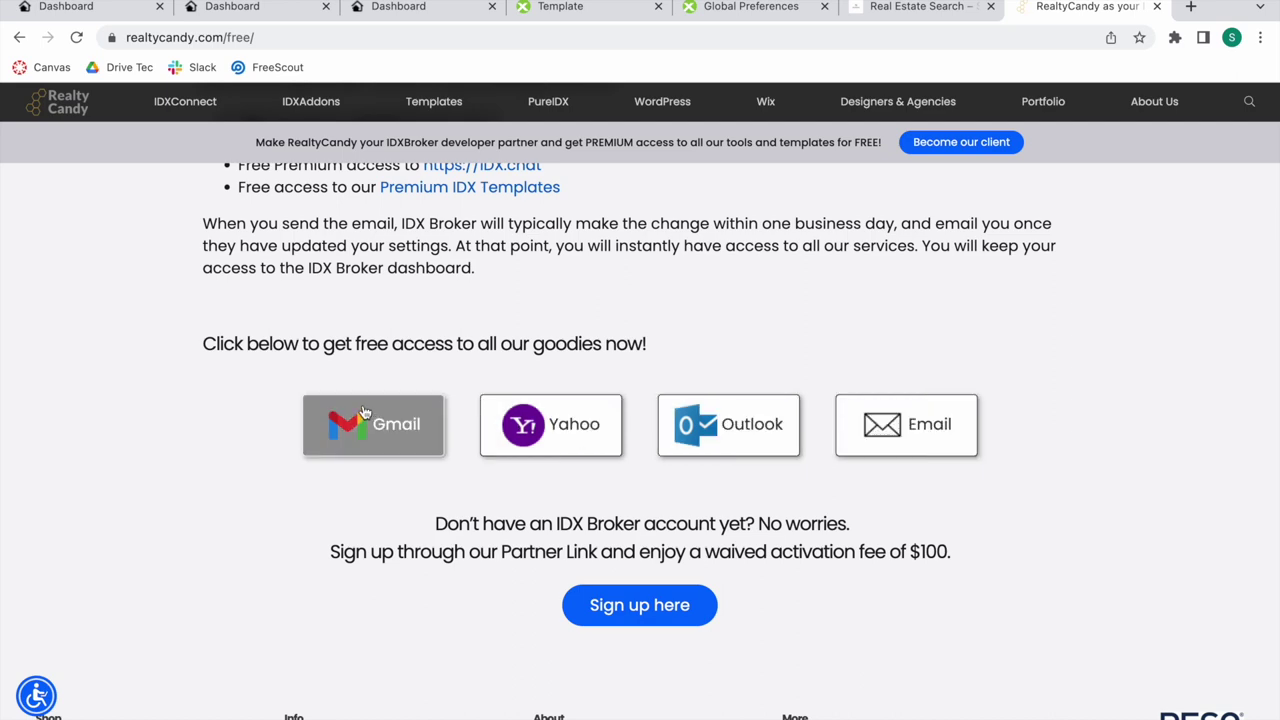
scroll(591, 283, up, 3)
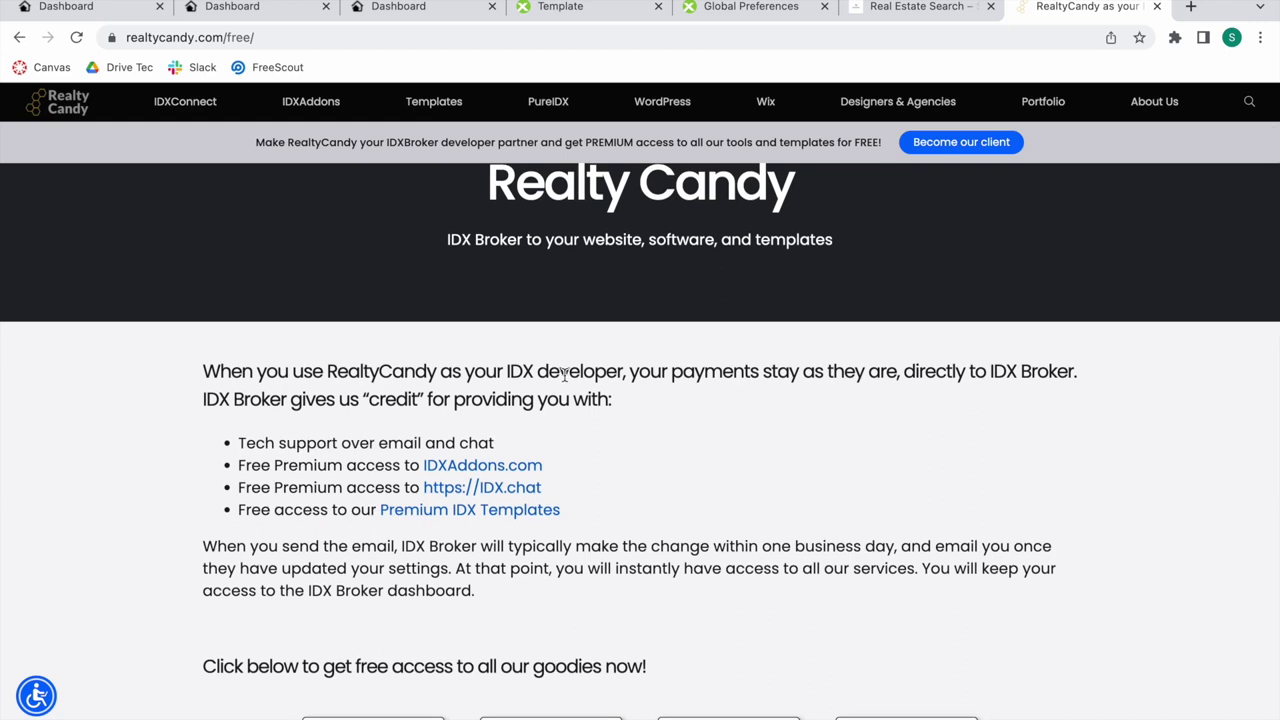
click(580, 8)
click(400, 8)
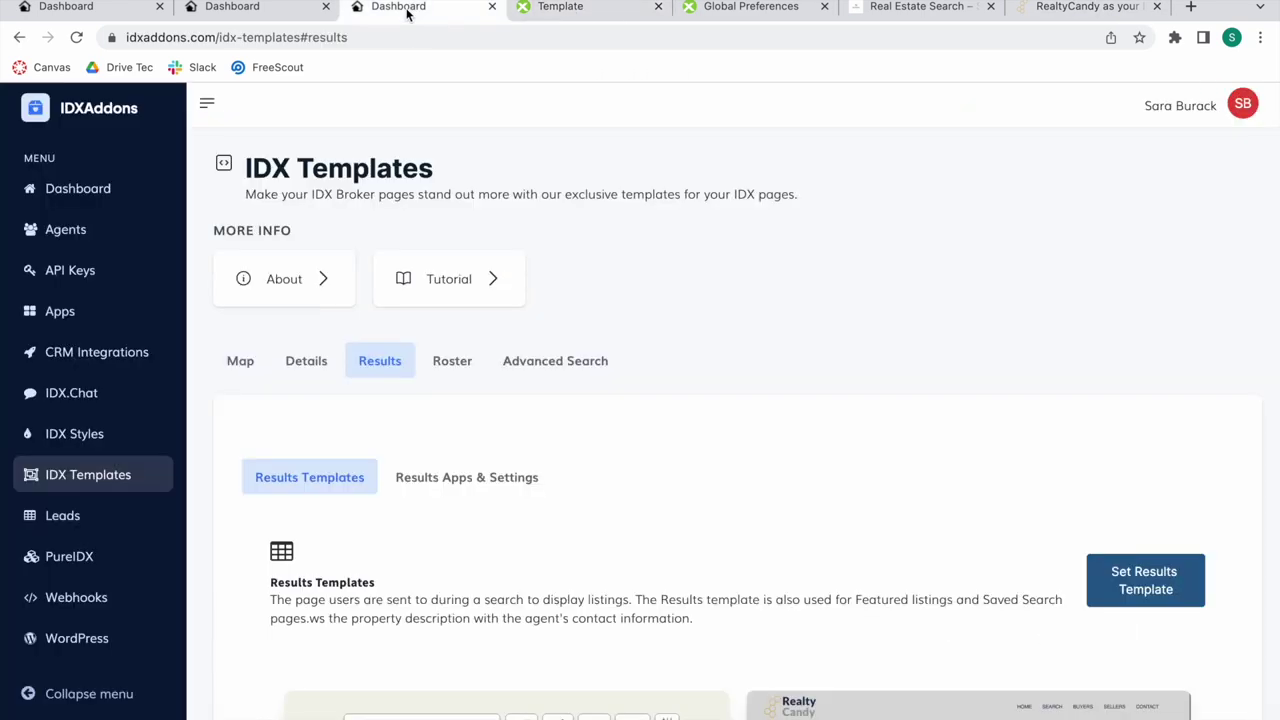